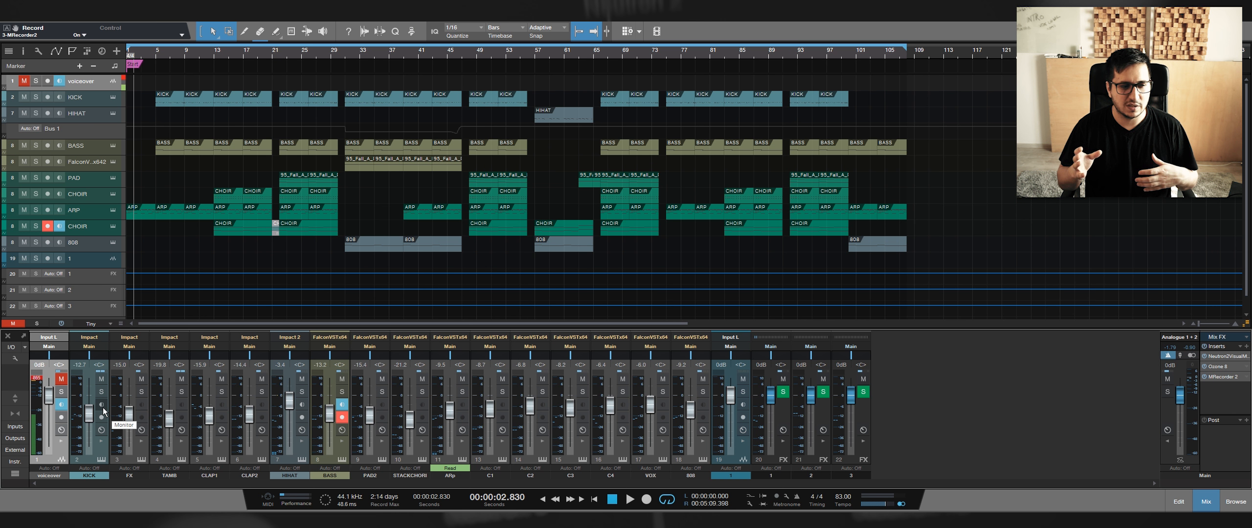
Open the Neutron 2 insert on the KICK channel and inspect its instance name field.
left_click(99, 443)
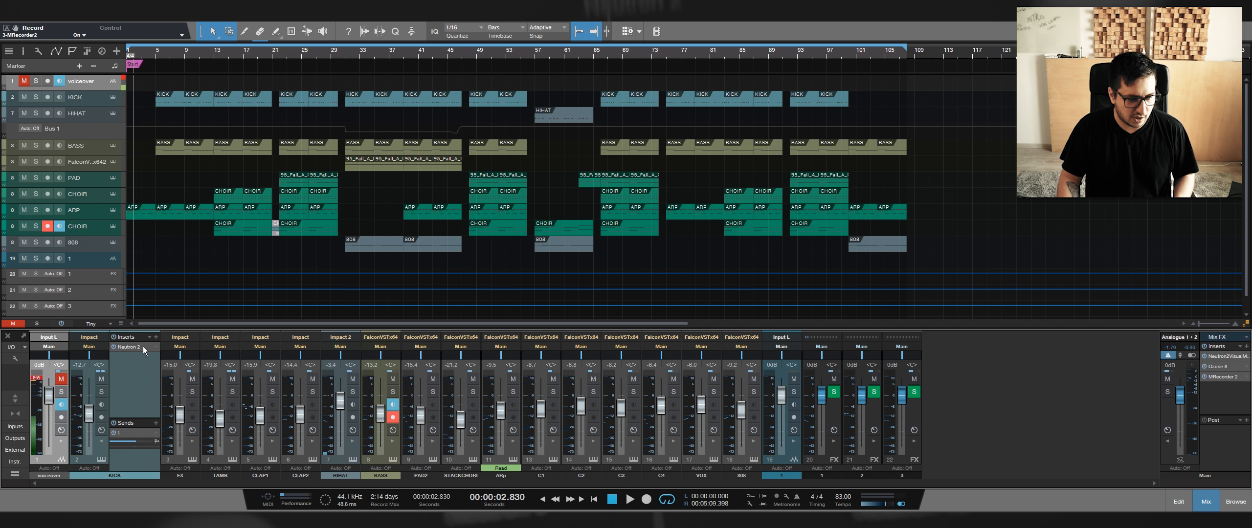
left_click(130, 347)
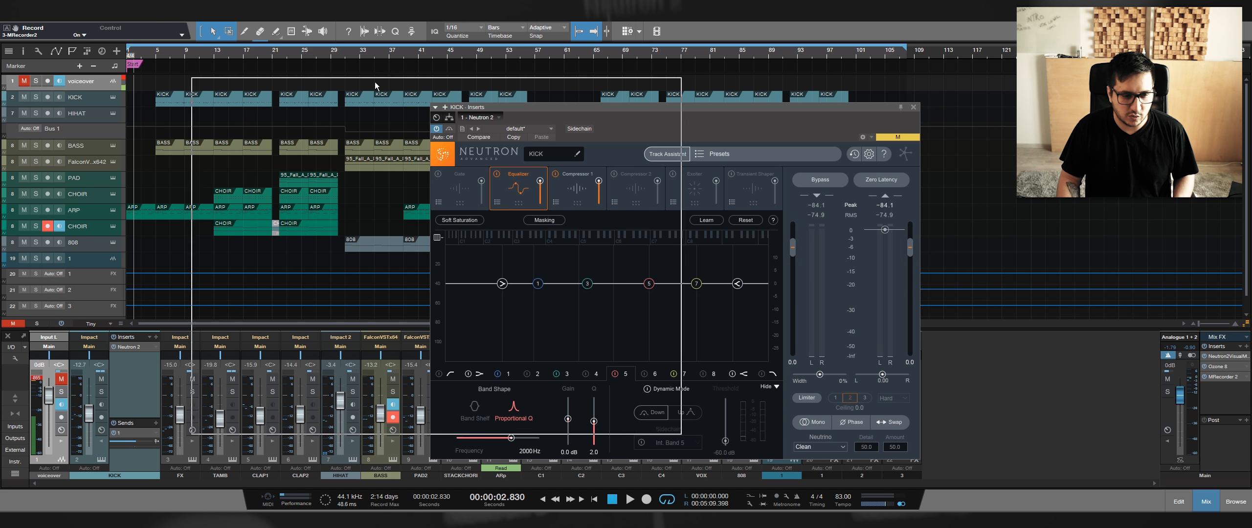
left_click_drag(613, 109, 283, 77)
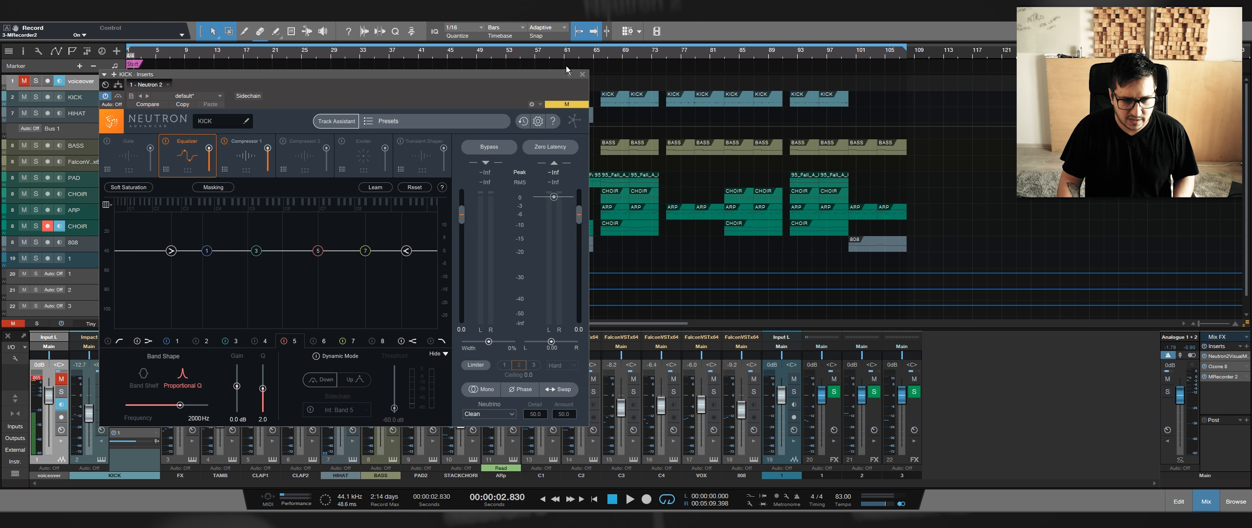
left_click(219, 122)
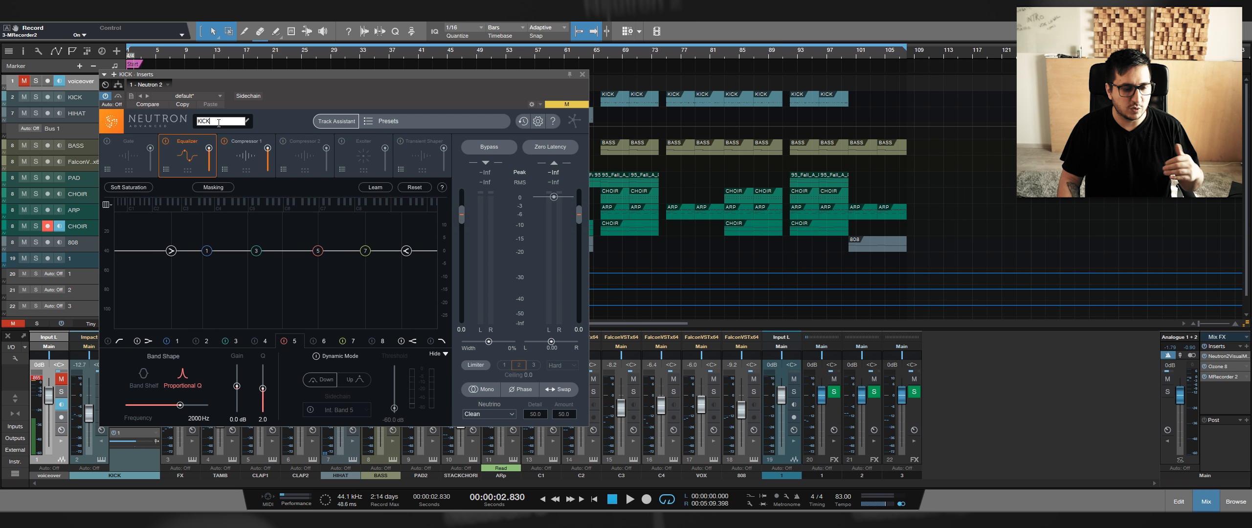
left_click(574, 120)
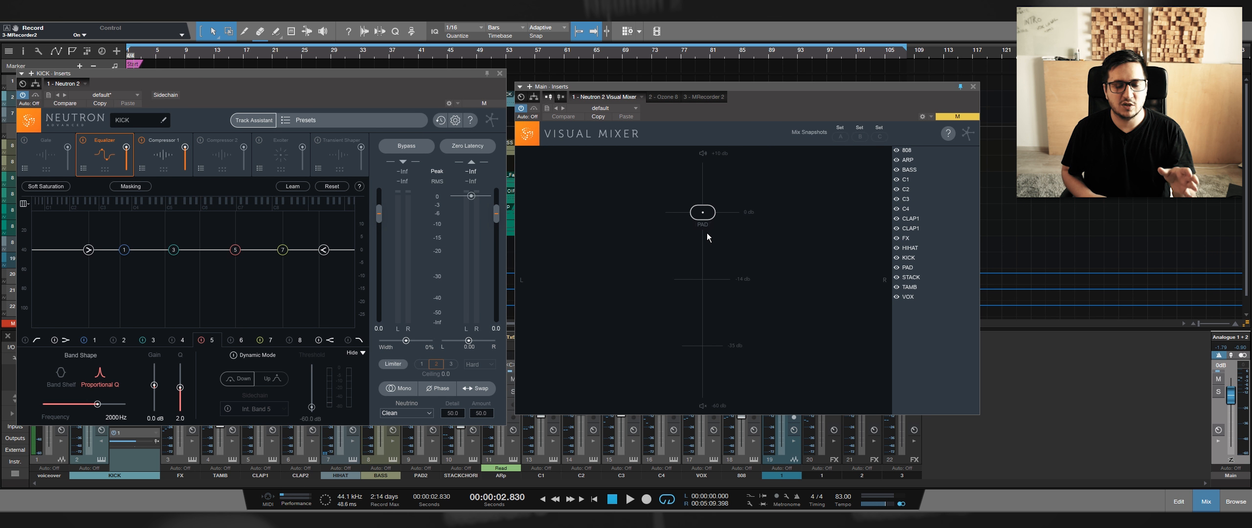
Select KICK in the Visual Mixer and place its node at the pan centre at about -3.7 dB.
left_click(909, 258)
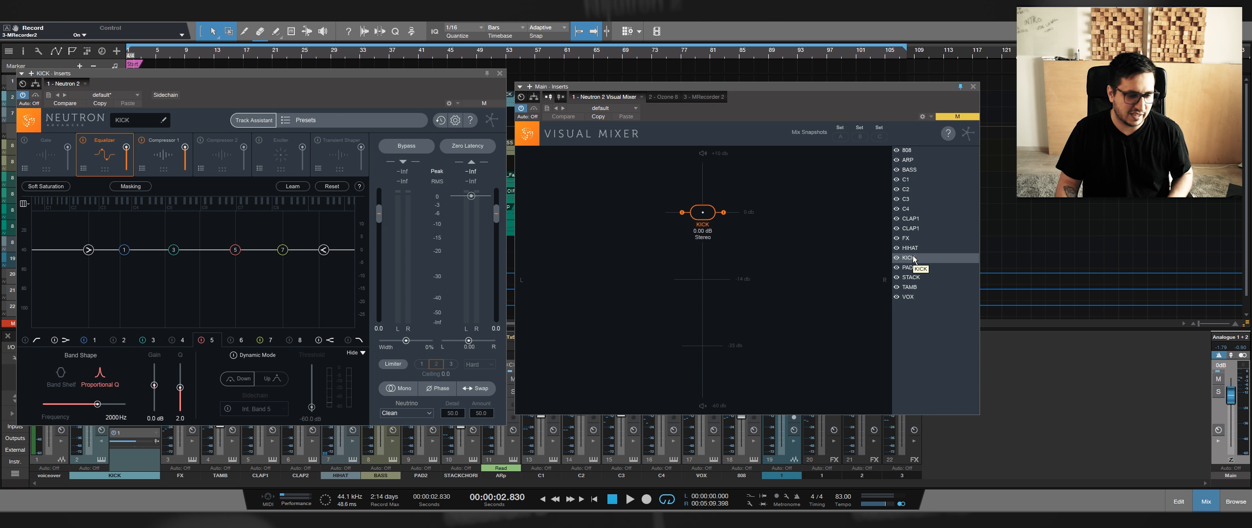
left_click_drag(703, 213, 751, 246)
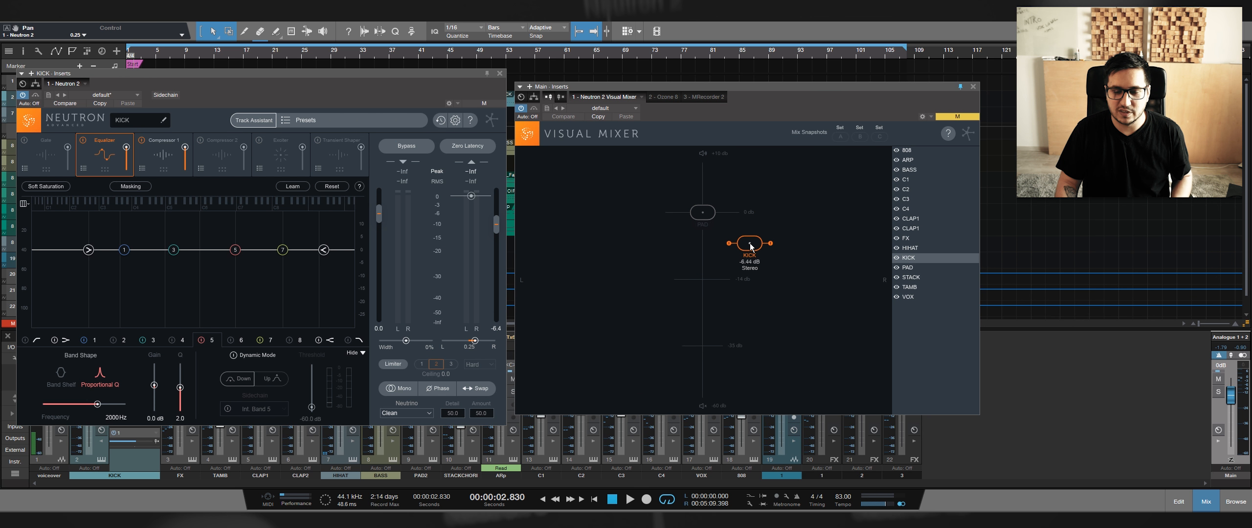
left_click_drag(751, 246, 688, 247)
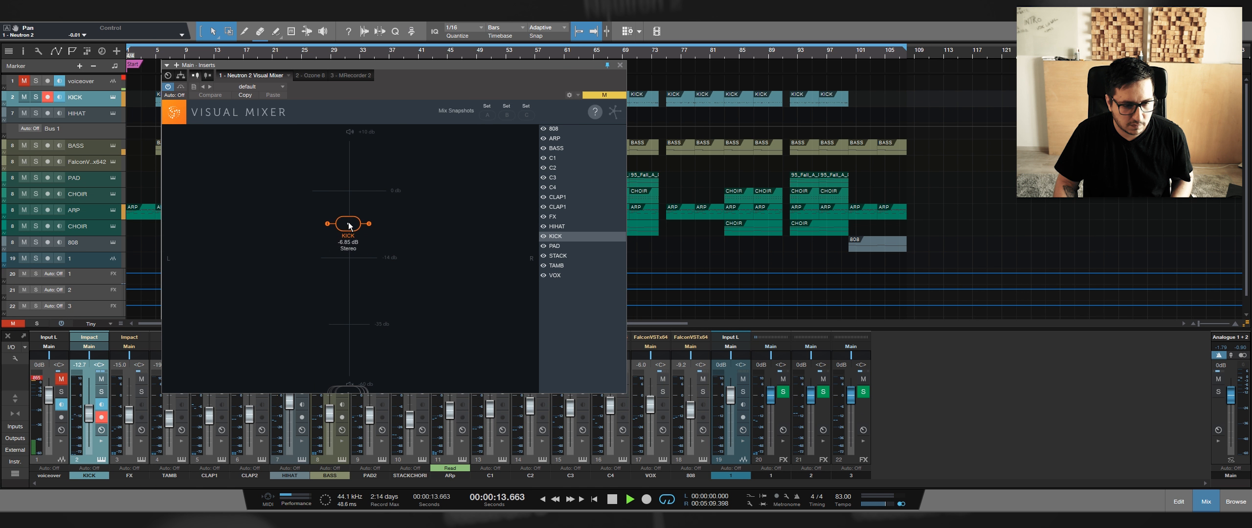
left_click_drag(346, 223, 352, 212)
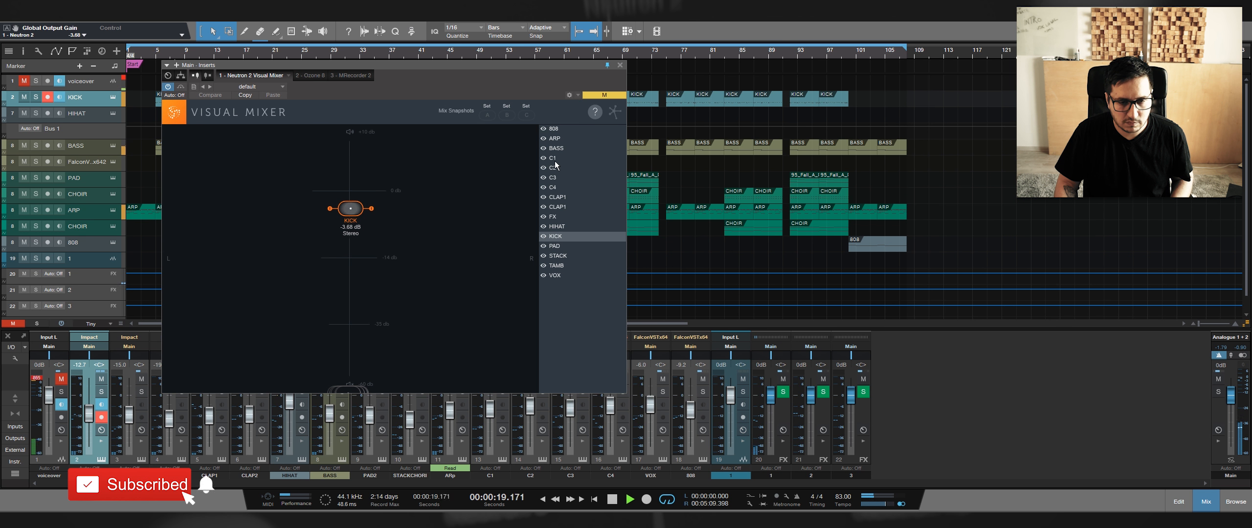
Bring the BASS node up from the bottom of the Visual Mixer to the pan centre at about 1.3 dB.
left_click(345, 389)
left_click_drag(345, 389, 351, 229)
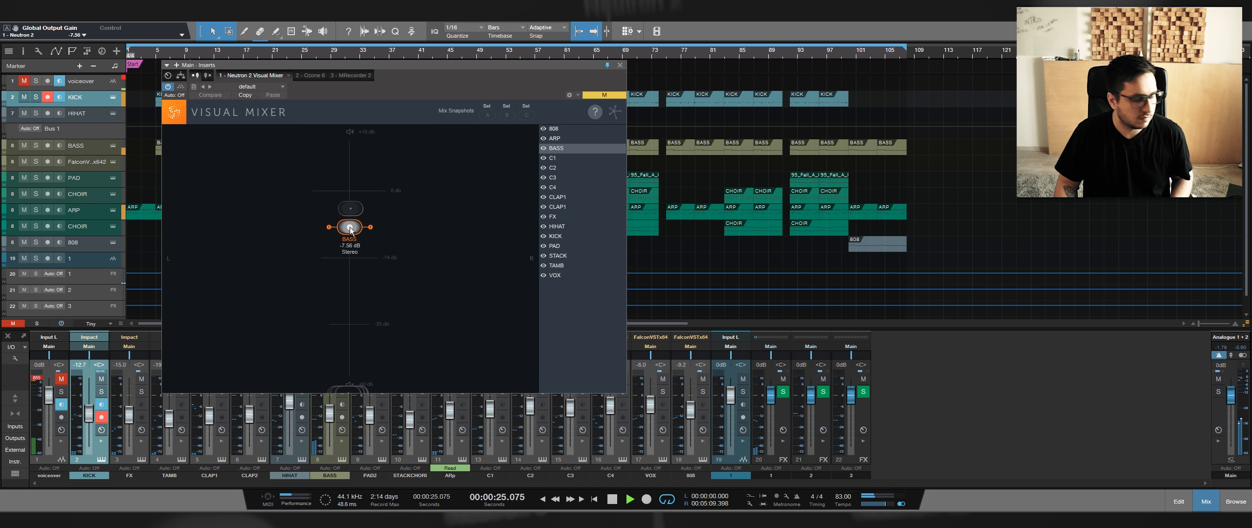
left_click_drag(351, 230, 378, 183)
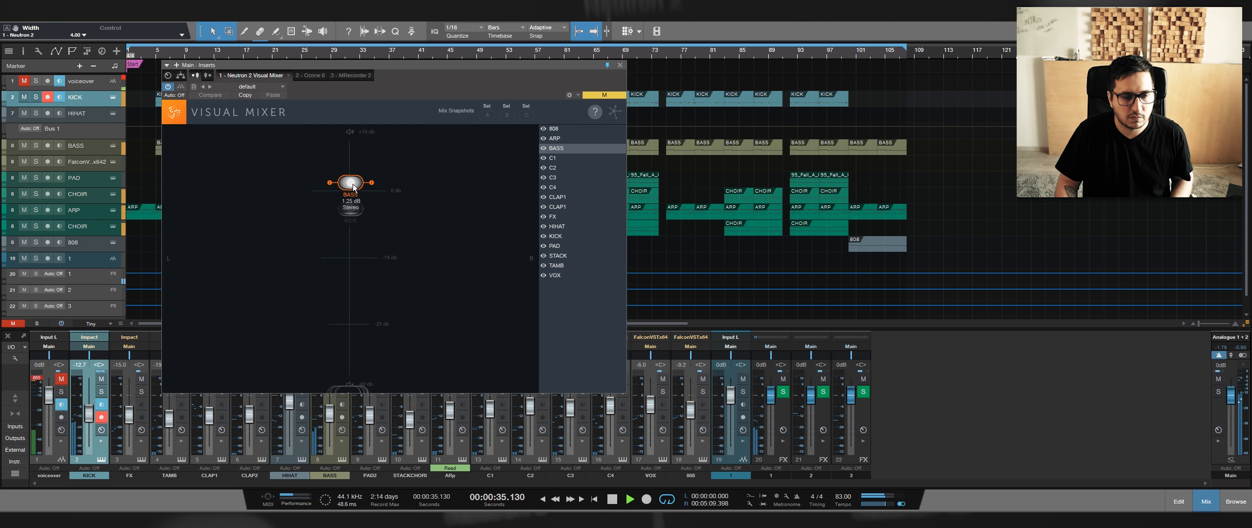
Bring a CLAP1 node up to the pan centre below KICK, at about -10 dB.
left_click_drag(348, 389, 349, 248)
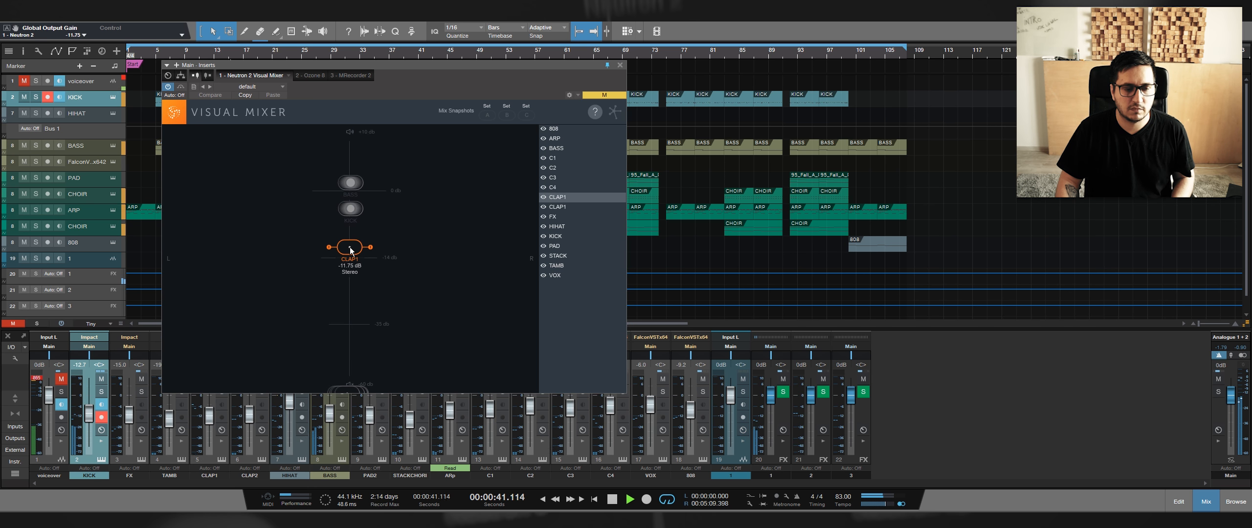
left_click_drag(350, 248, 350, 240)
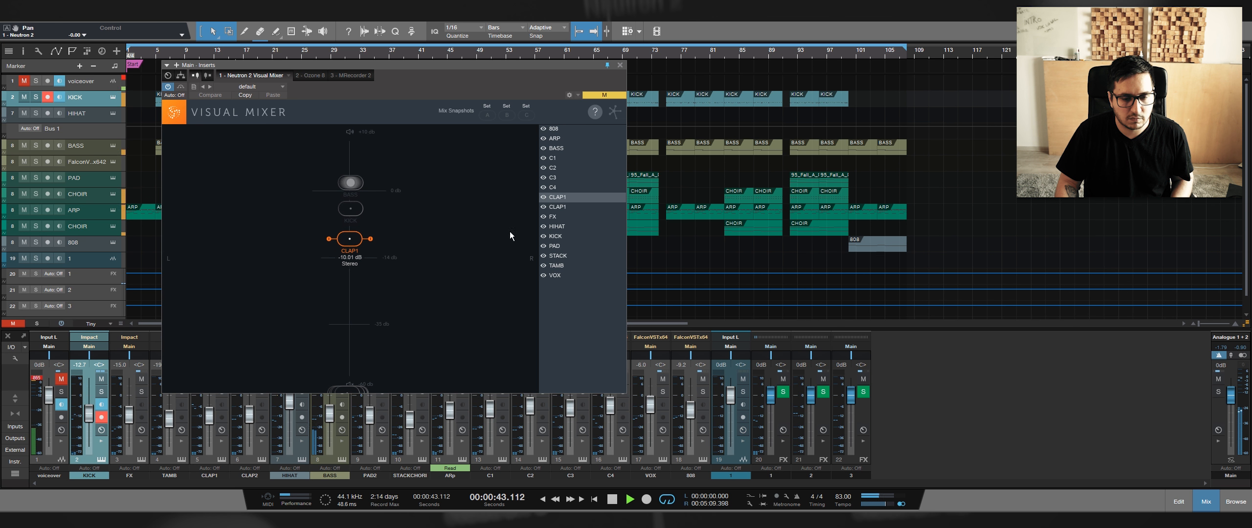
left_click(552, 206)
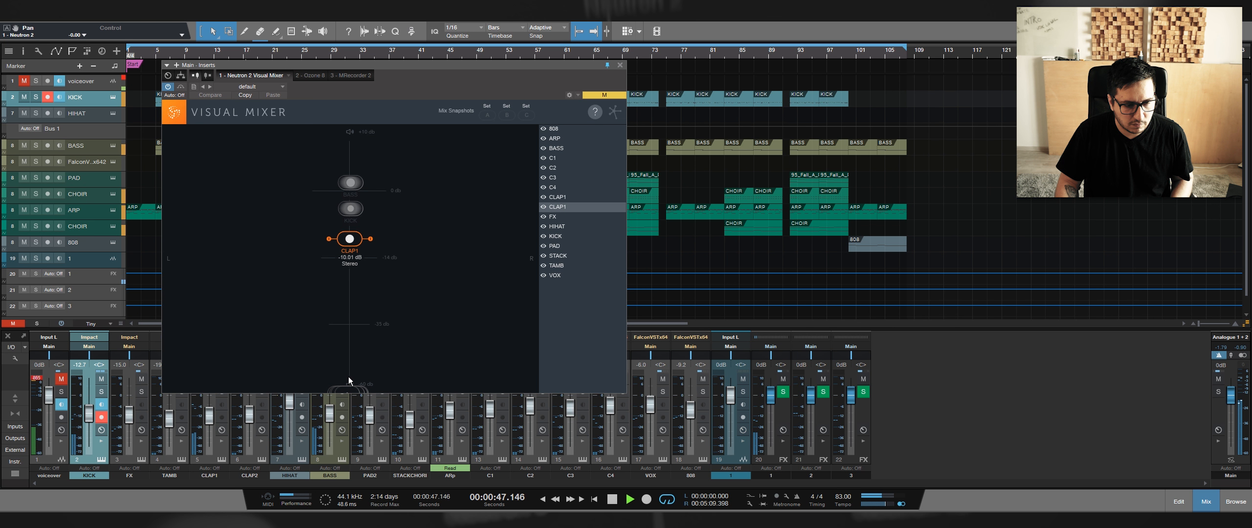
mouse_move(350, 243)
left_mouse_down()
mouse_move(318, 239)
mouse_move(354, 237)
left_mouse_up()
Pan the TAMB node to the right at about -15.4 dB and widen it to 100%.
left_click_drag(350, 391, 399, 262)
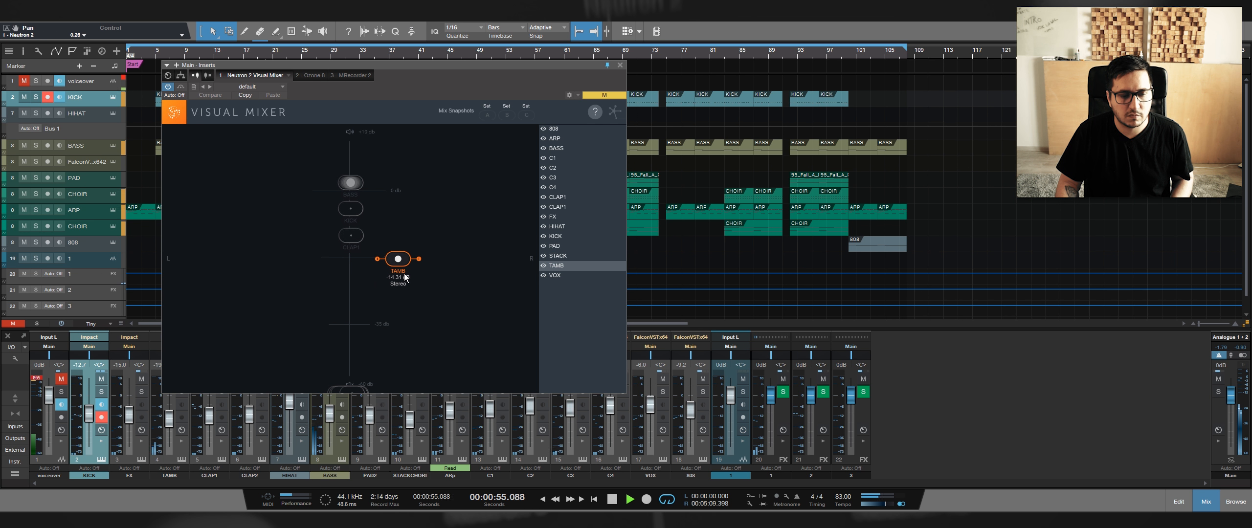
scroll(397, 263, "up", 4)
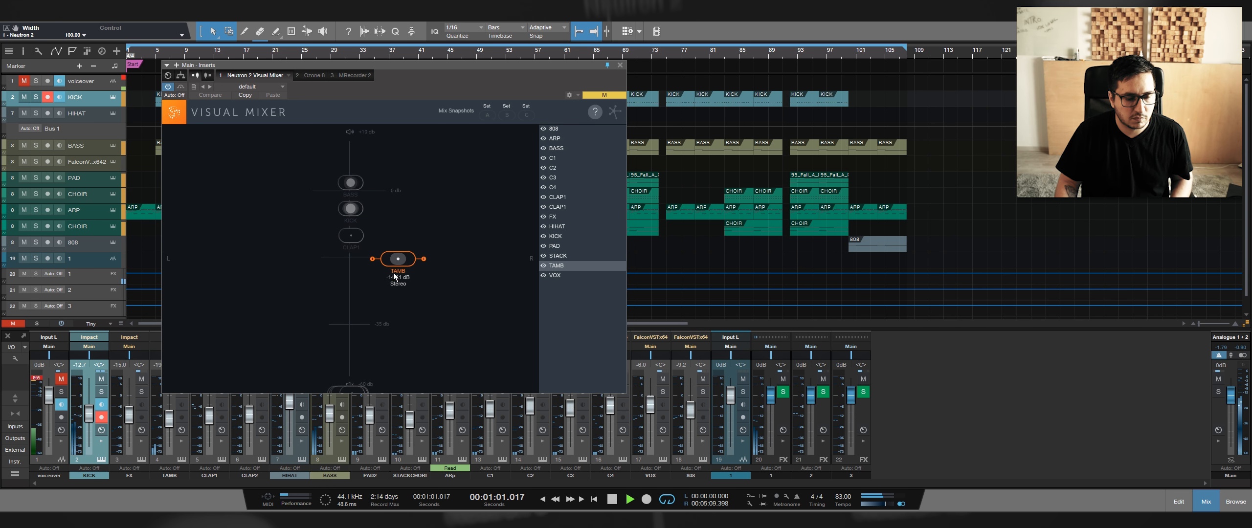
left_click(405, 261)
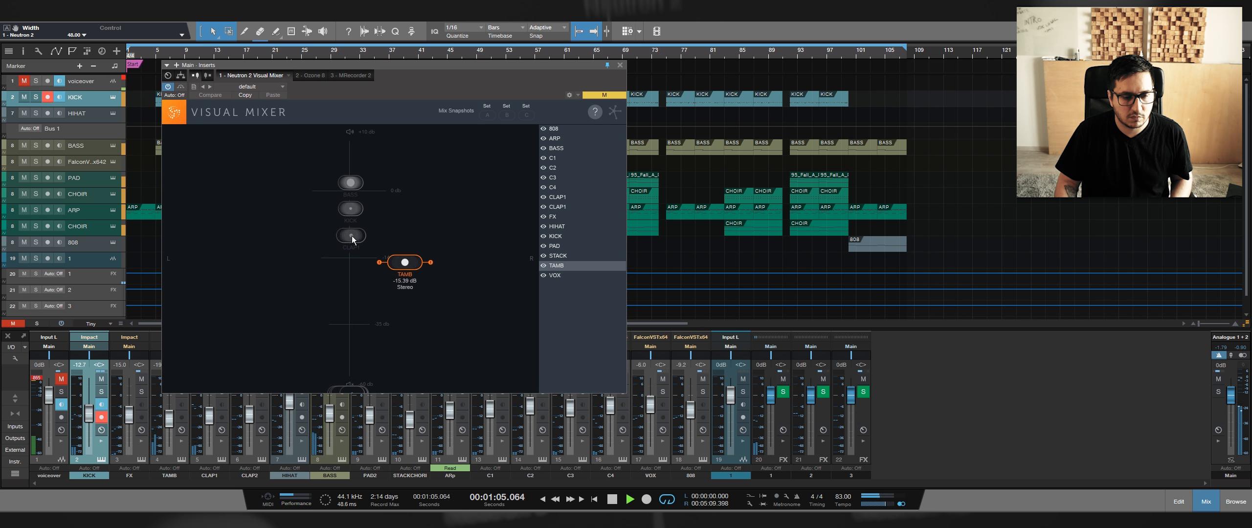
Lower the centred CLAP1 node to about -10.7 dB, and pan FX left at about -7.6 dB with a width of about 72%.
left_click_drag(353, 239, 353, 245)
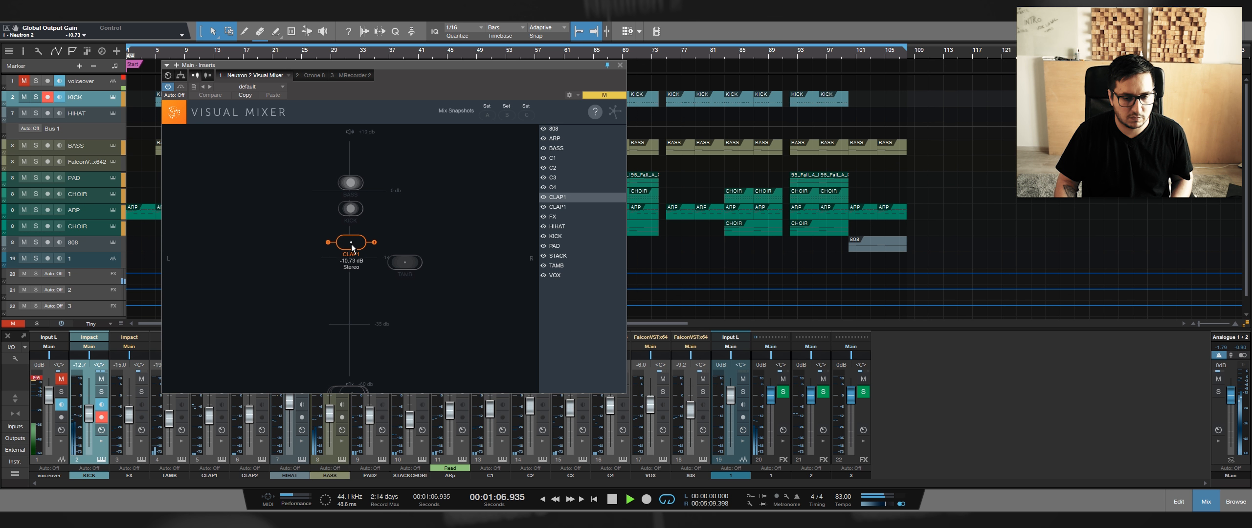
left_click_drag(347, 389, 292, 231)
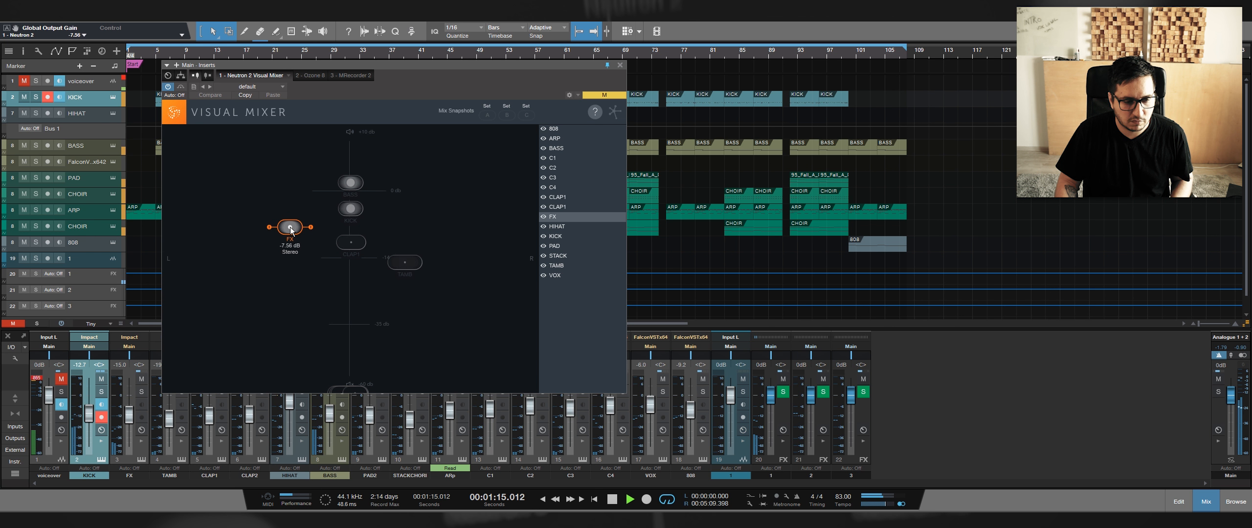
scroll(296, 236, "up", 4)
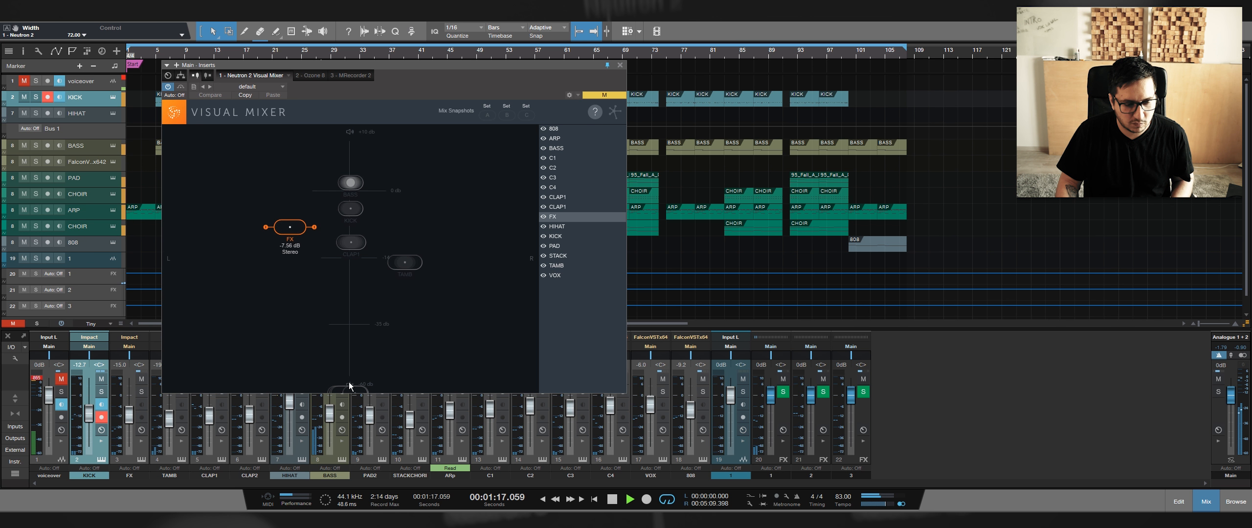
Place the 808 node at the pan centre at about -2 dB and position VOX slightly right of centre, below it.
left_click_drag(350, 387, 350, 227)
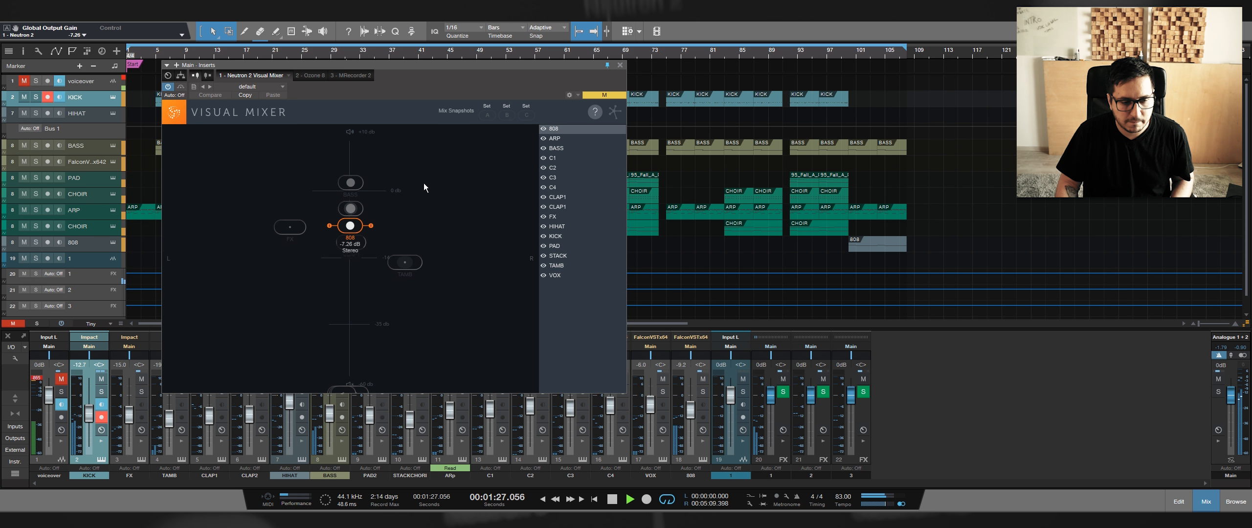
left_click_drag(350, 226, 351, 205)
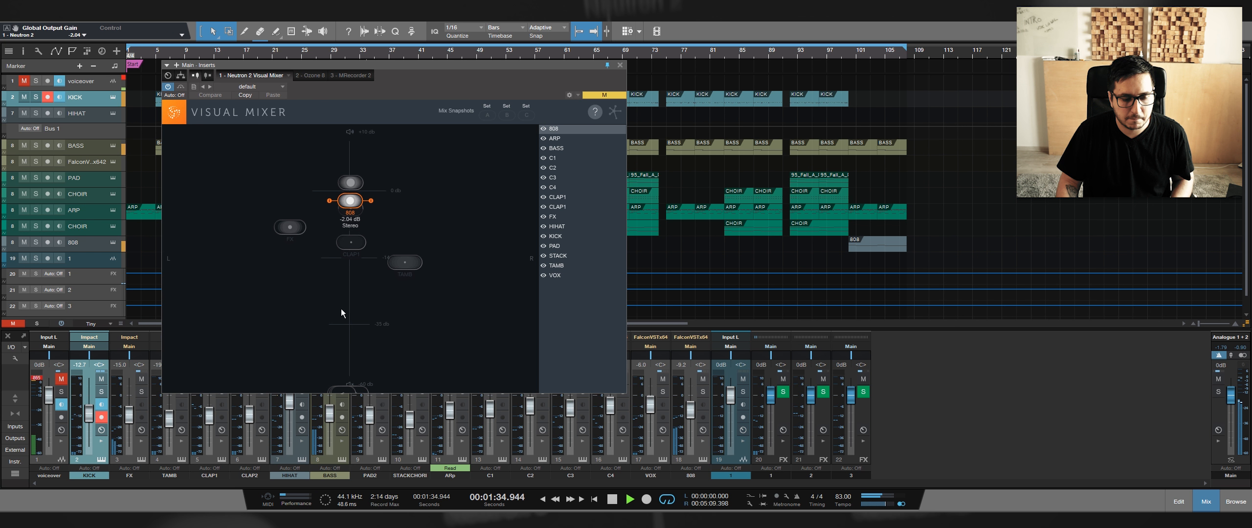
left_click_drag(332, 386, 371, 232)
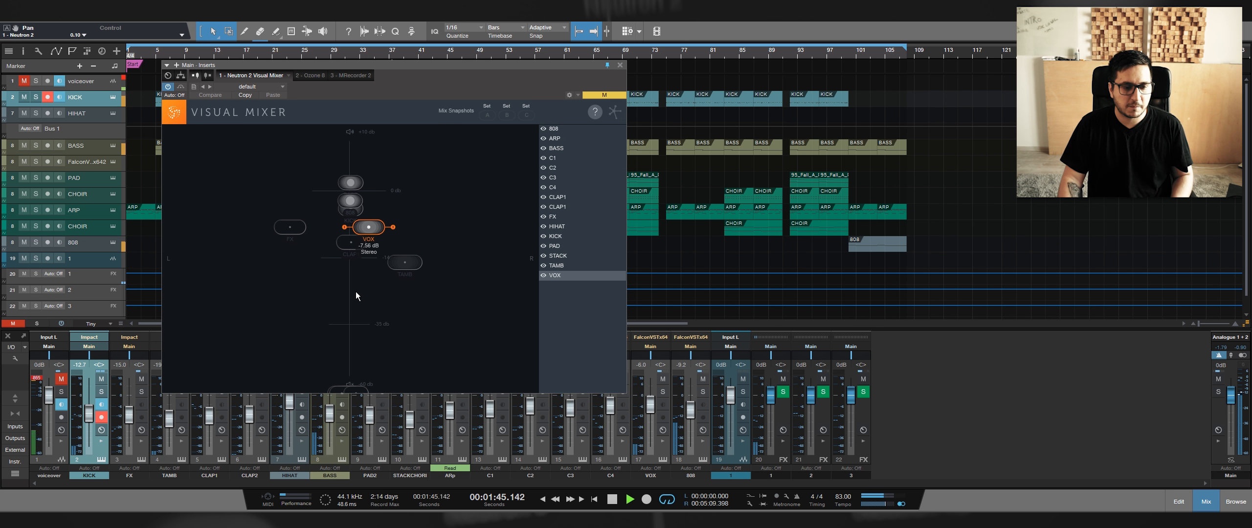
left_click_drag(357, 388, 374, 238)
Place ARP slightly left of centre at about -9 dB and the other CLAP1 node below it at about -13.3 dB.
left_click(331, 227)
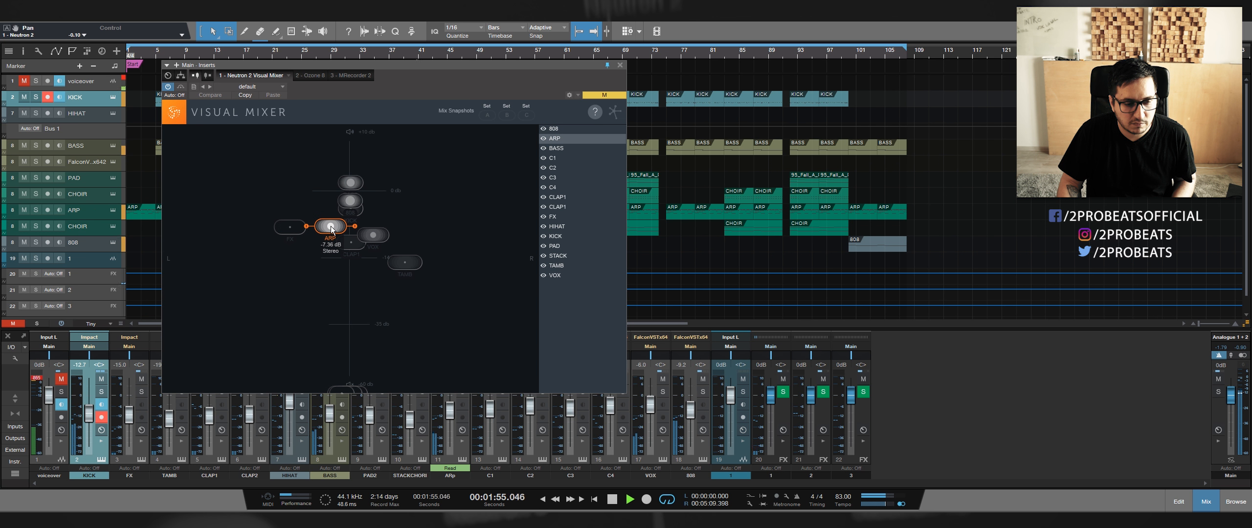
left_click_drag(331, 228, 328, 233)
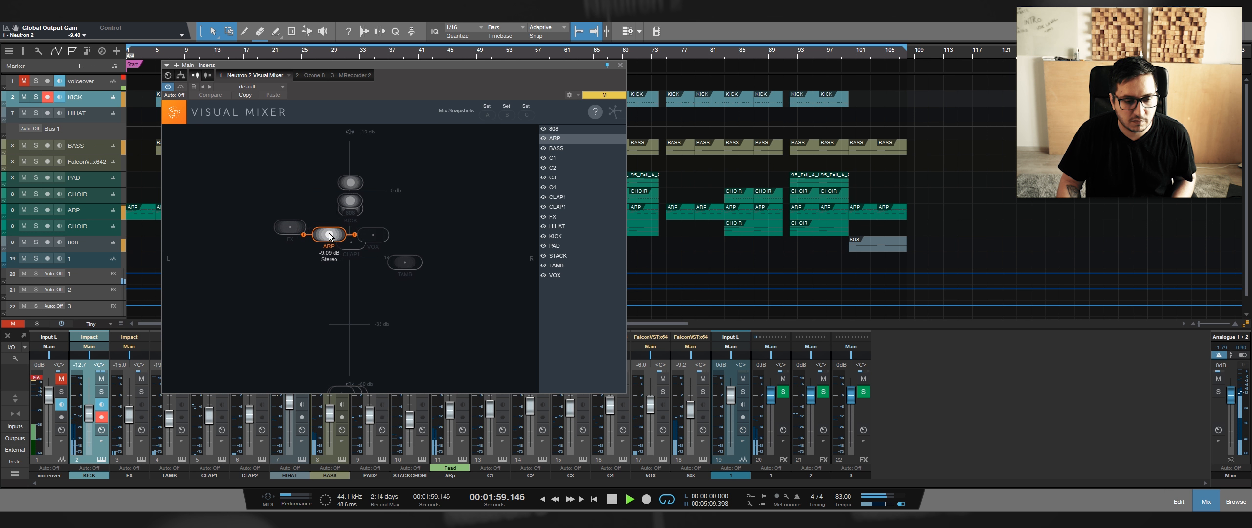
left_click_drag(346, 392, 315, 209)
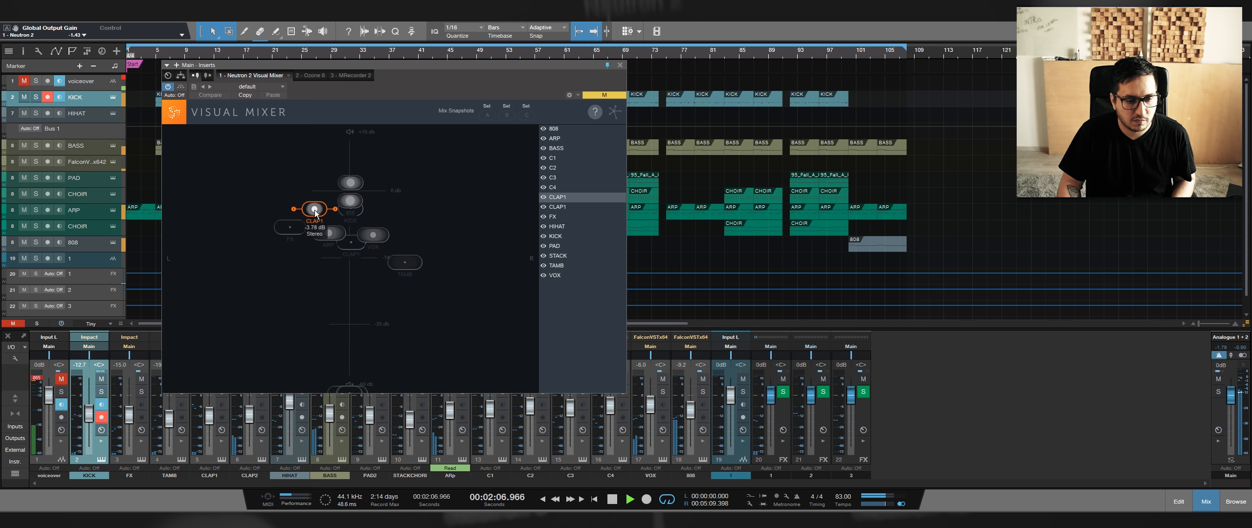
left_click_drag(305, 243, 301, 246)
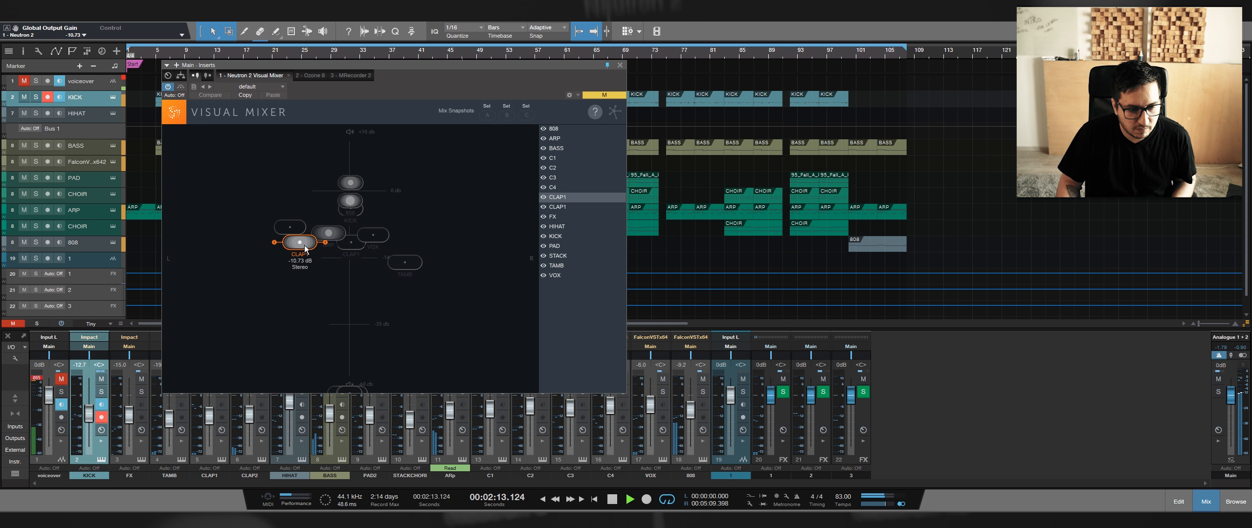
left_click_drag(305, 247, 326, 257)
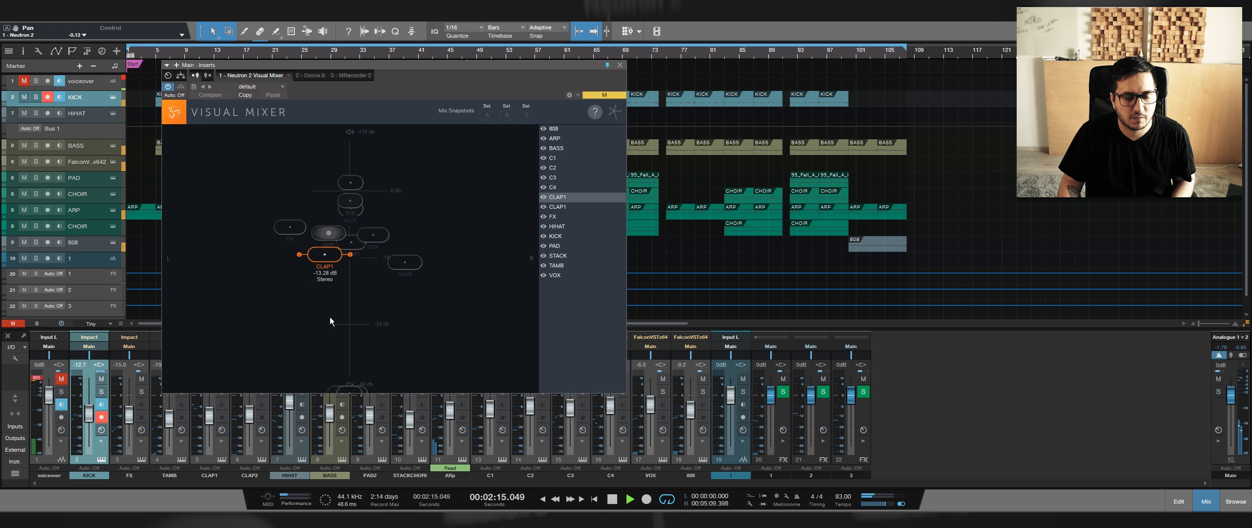
Bring the STACK node up to the left of BASS at about 0.3 dB.
left_click_drag(345, 390, 378, 296)
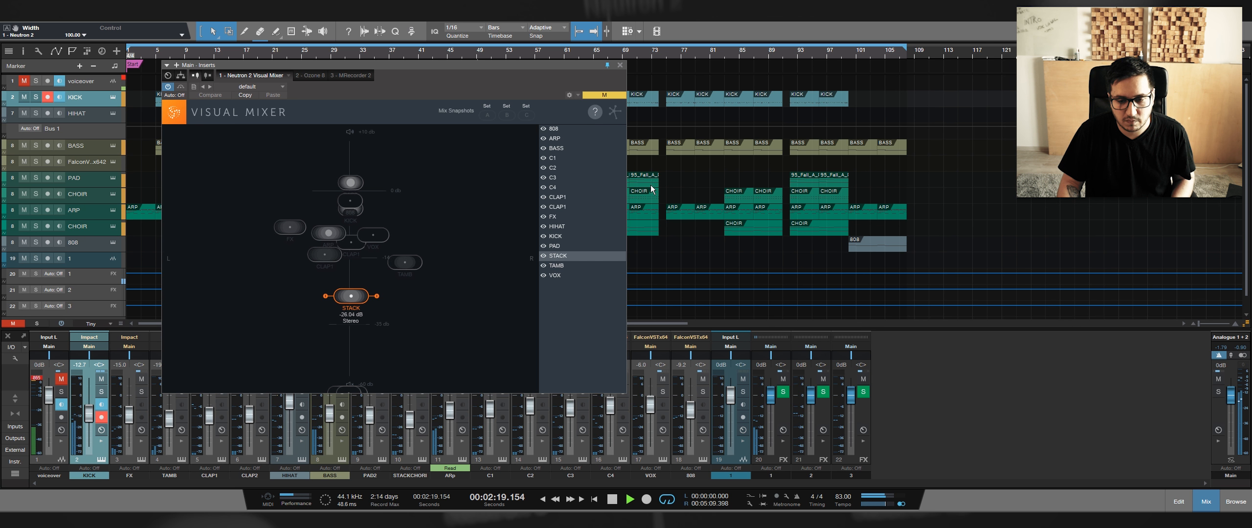
left_click_drag(351, 296, 315, 190)
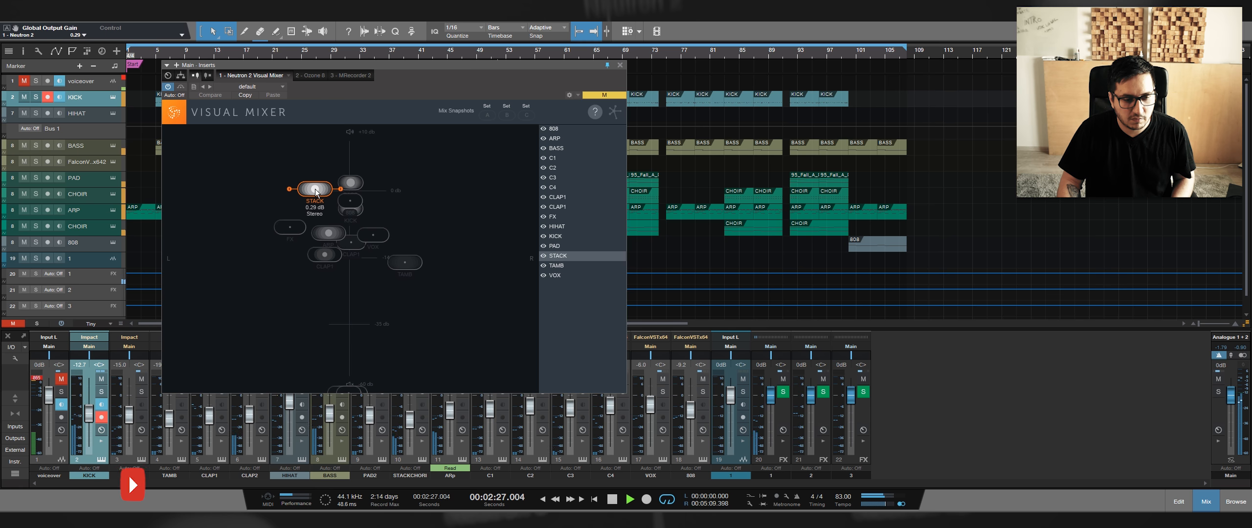
Place C4 slightly left of centre at about -34.4 dB and HIHAT right of centre at about -0.4 dB.
left_click_drag(347, 390, 360, 322)
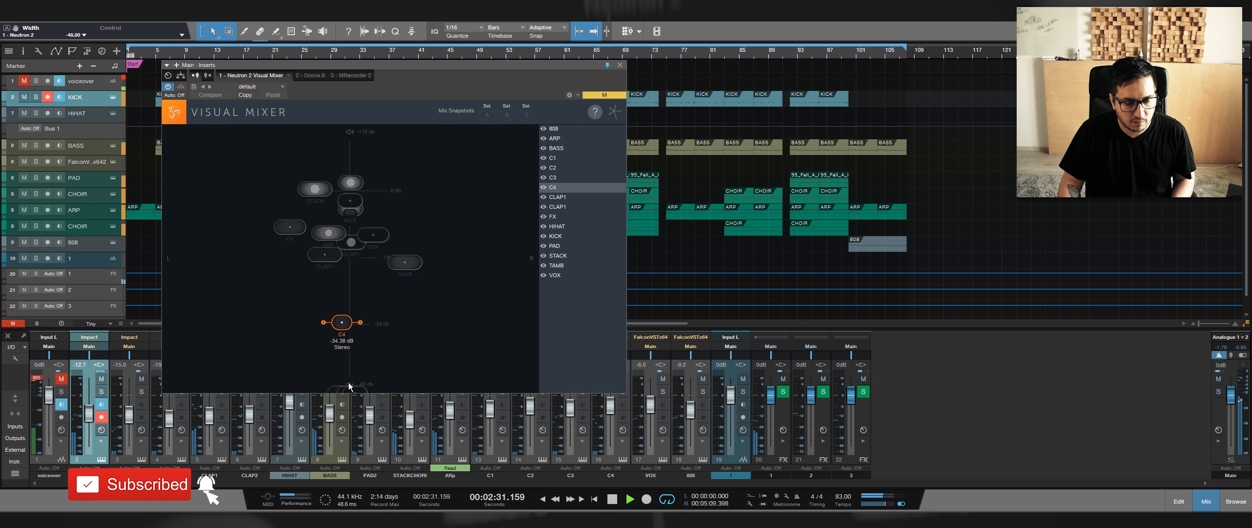
left_click_drag(349, 387, 382, 195)
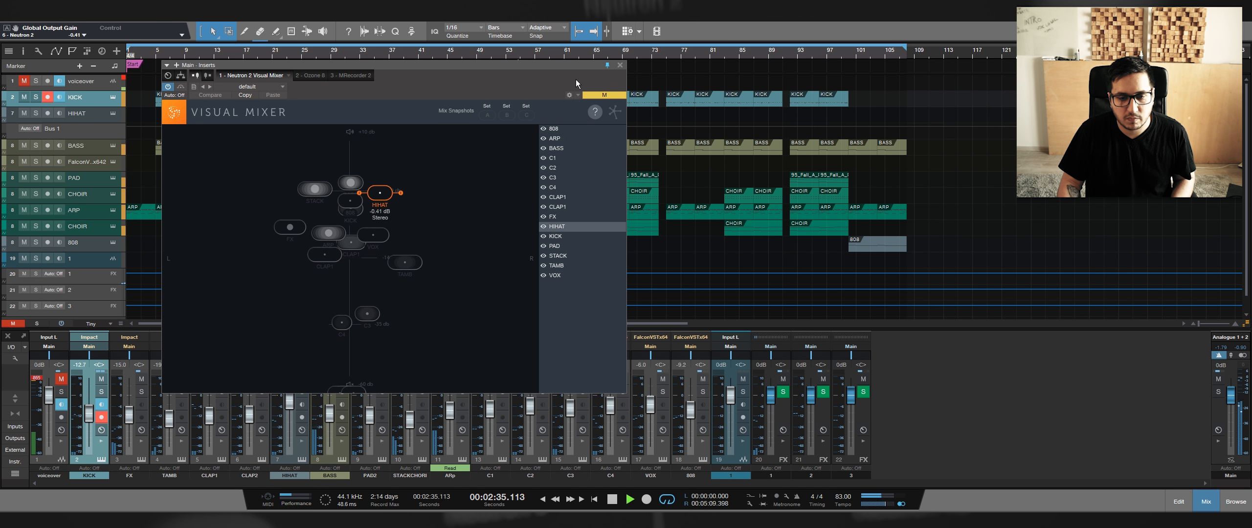
Move the playback position to the start of the HIHAT clip at bar 57 and reopen the main output's Visual Mixer.
left_click(620, 65)
key("space")
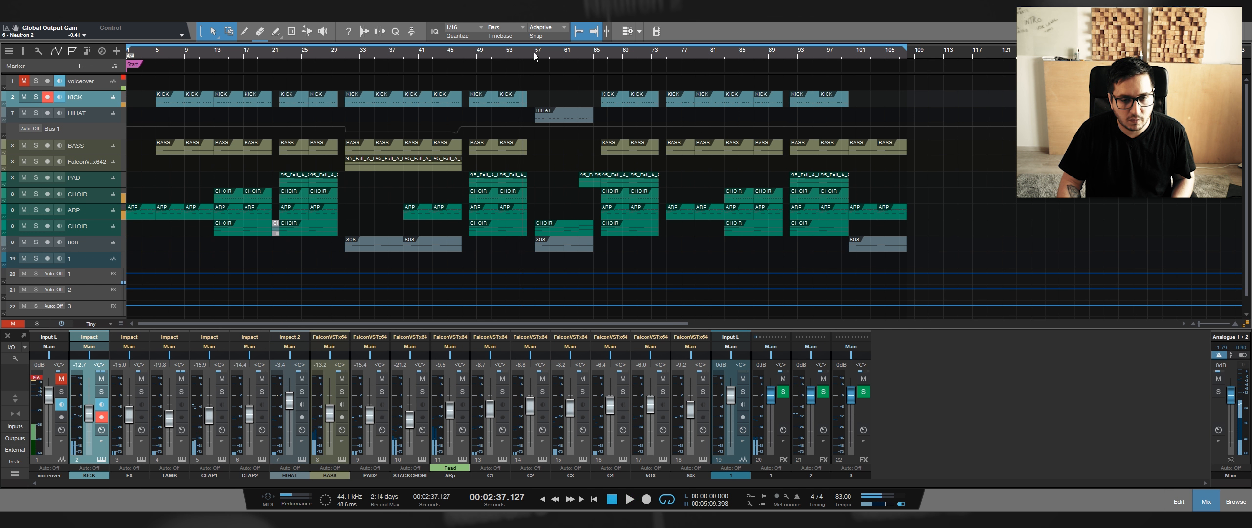
left_click(535, 56)
left_click(1231, 460)
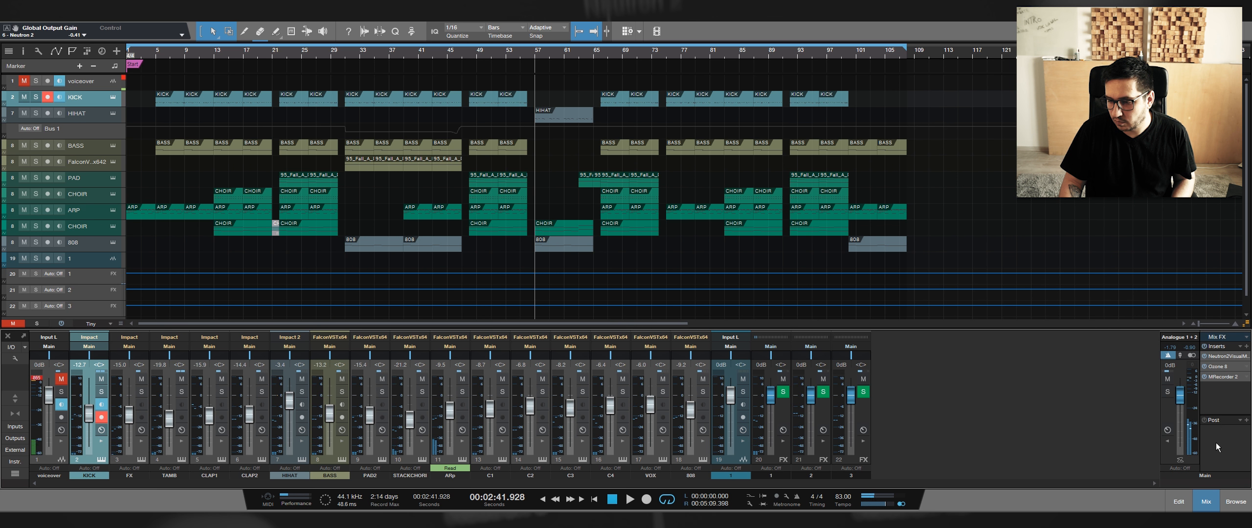
double_click(1225, 356)
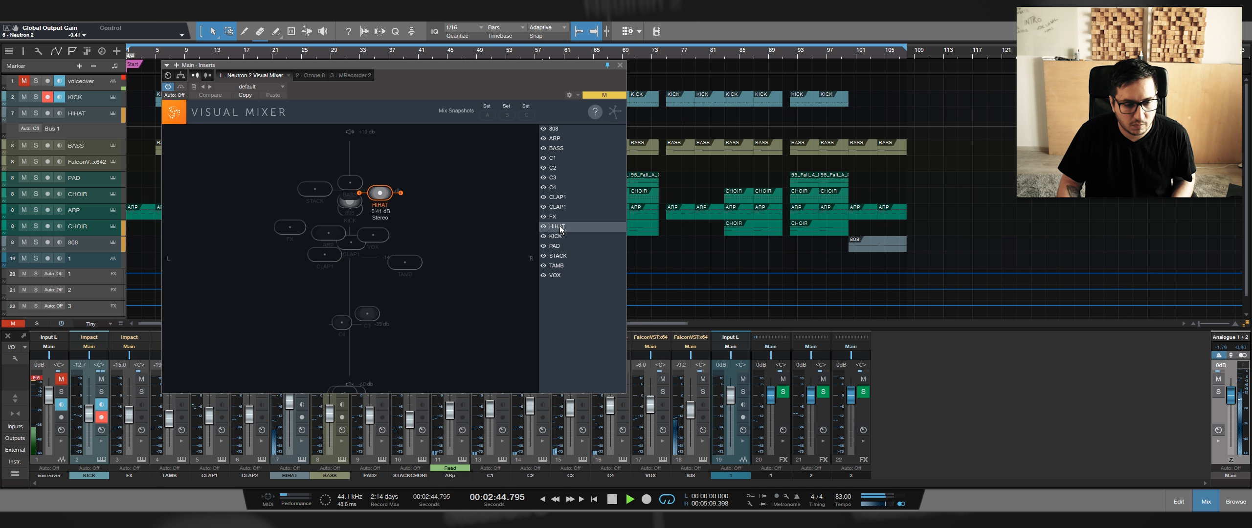
Move the HIHAT node to slightly left of centre at about -10.3 dB.
left_click_drag(376, 198, 401, 206)
left_click_drag(354, 170, 323, 242)
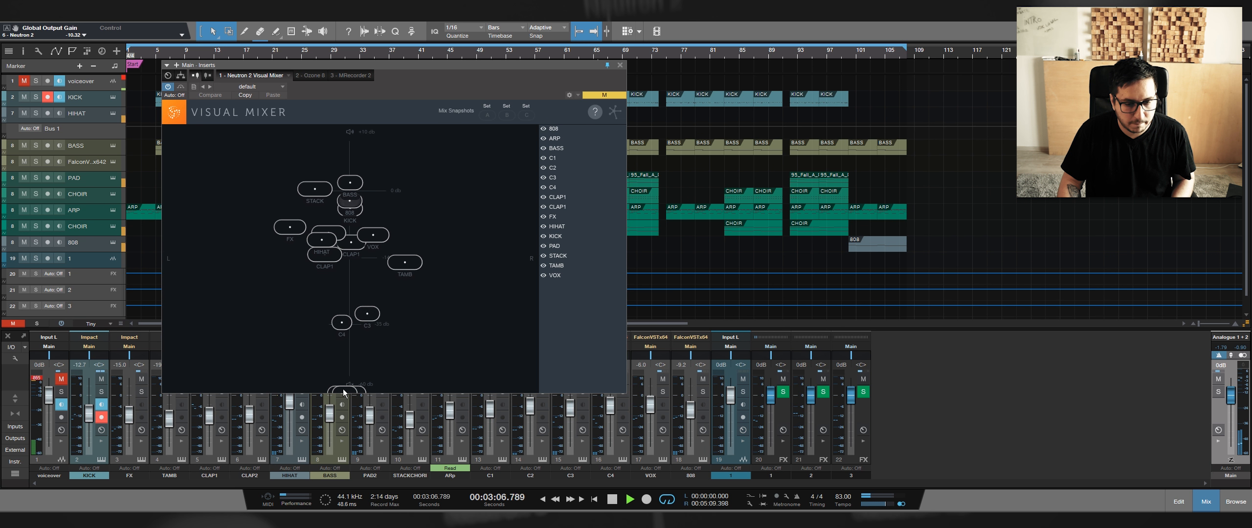
Raise C1 to the lower right of centre and bring the widened PAD up to slightly left of centre at about -20.5 dB.
left_click_drag(344, 390, 304, 334)
left_click_drag(348, 389, 382, 335)
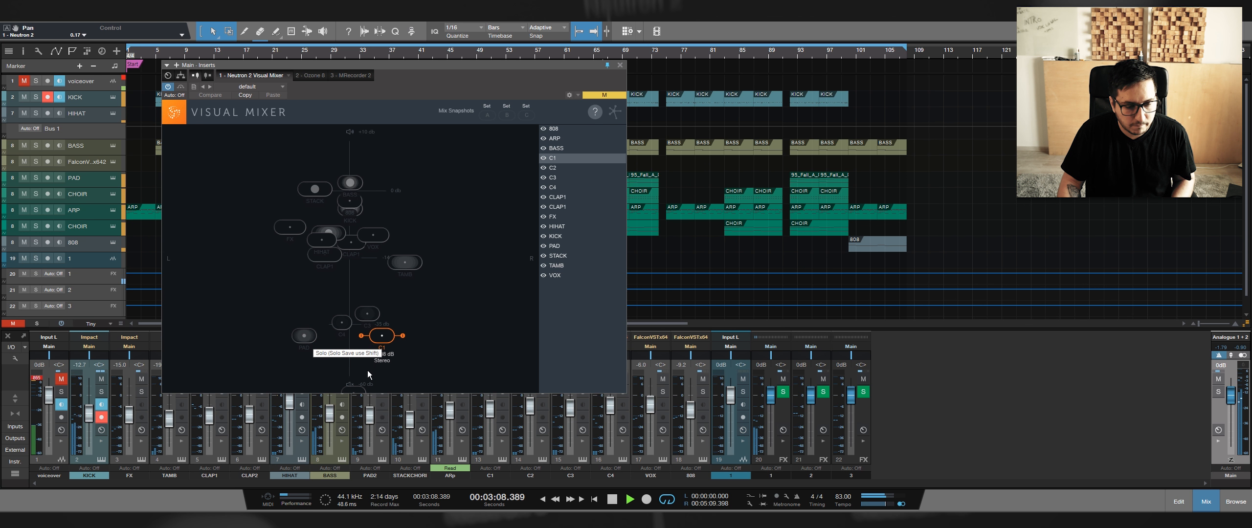
left_click_drag(354, 389, 368, 265)
scroll(399, 227, "up", 5)
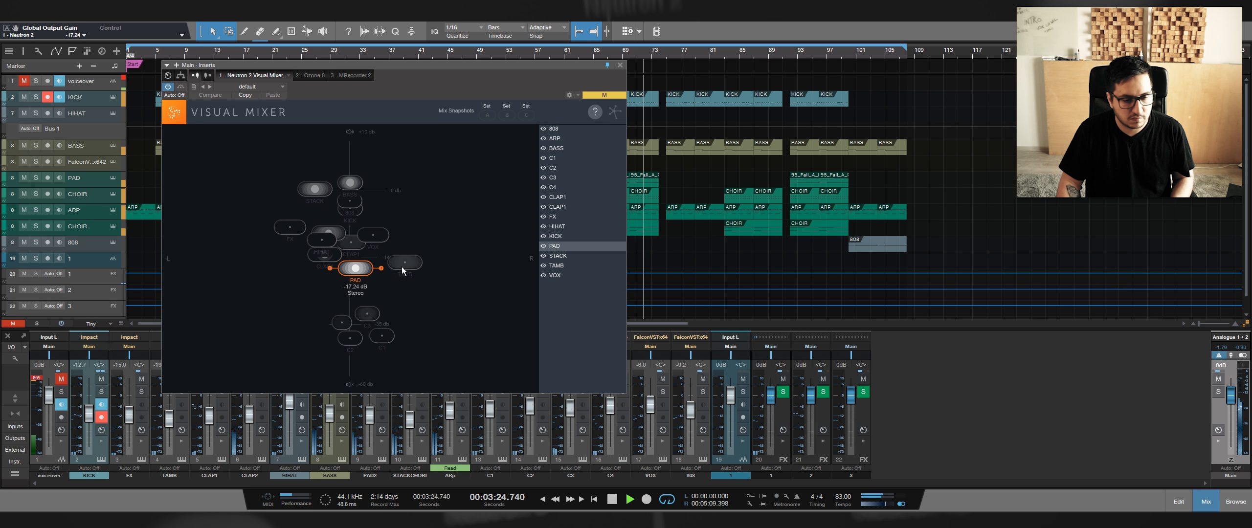
Set the playback loop to the ARP clip just after bar 69 and audition the looped section briefly.
key("space")
left_click(646, 217)
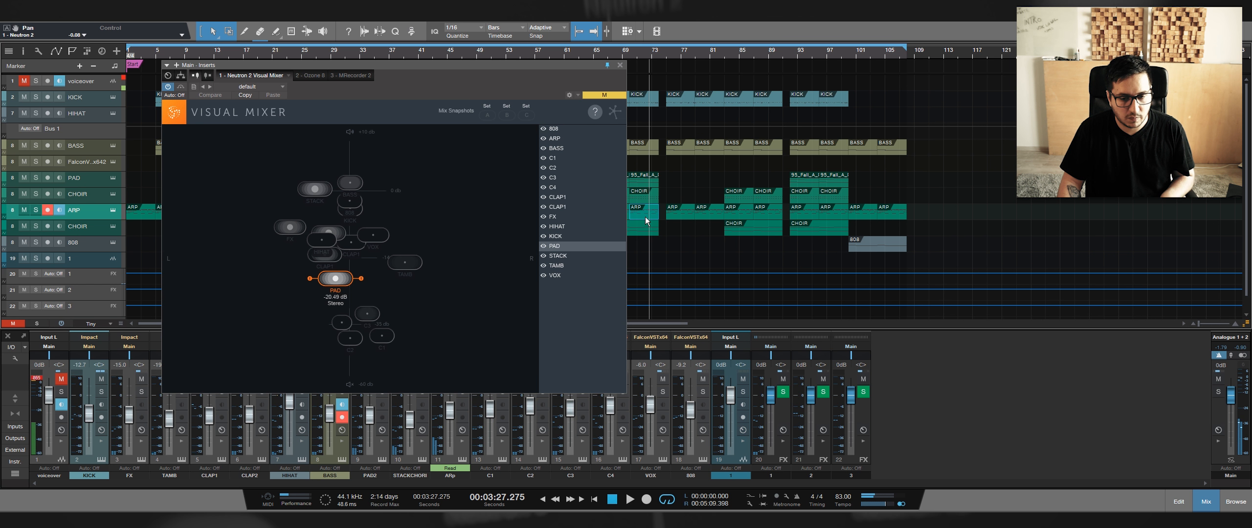
key("p")
key("space")
key("space")
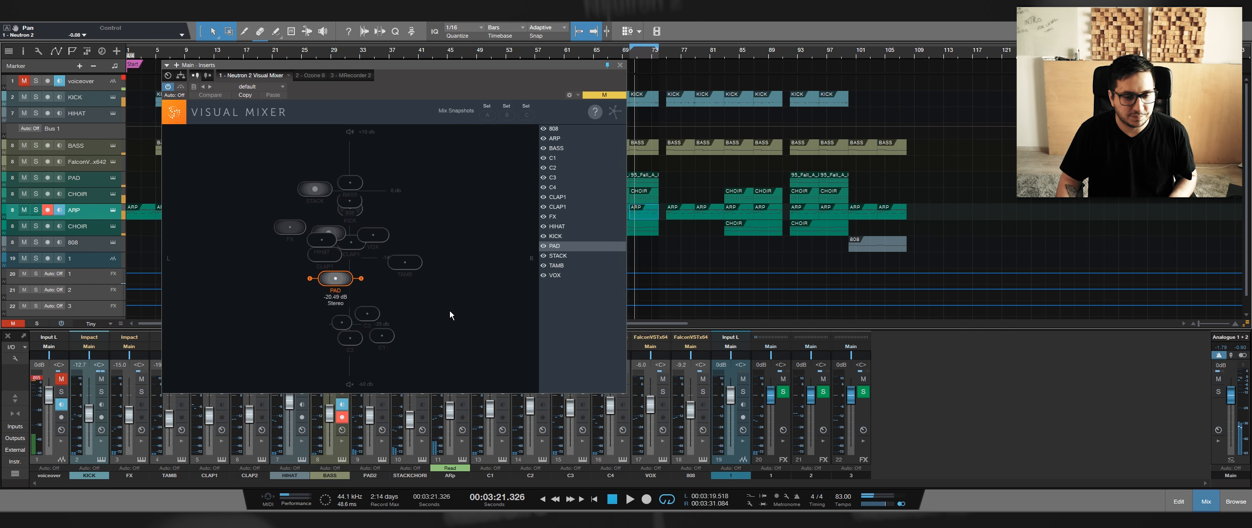
Hide all nodes in the Visual Mixer except C1, C2, C3, C4 and one CLAP1.
left_click(542, 129)
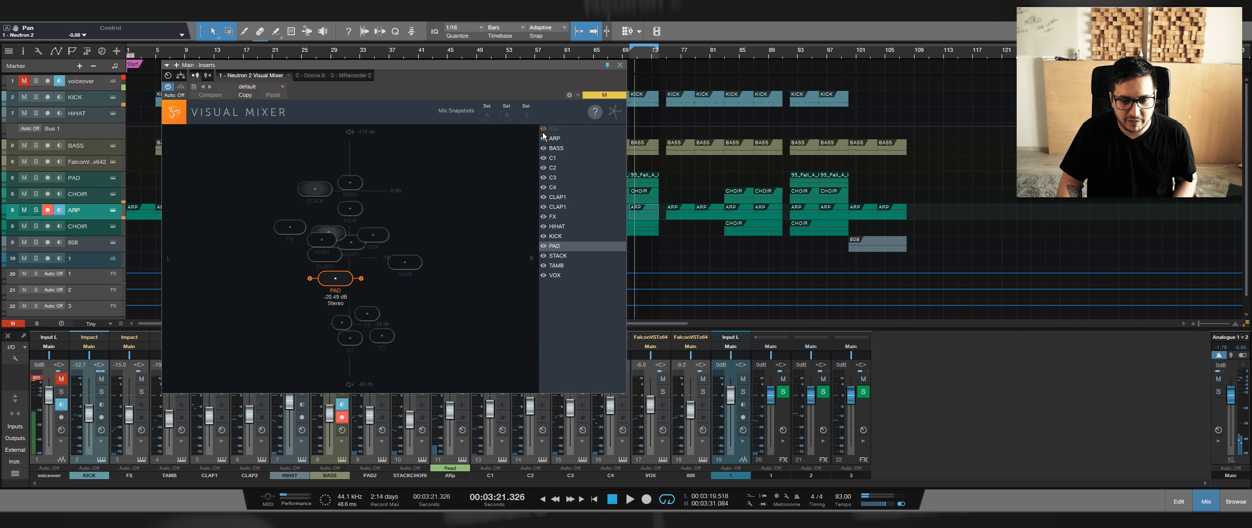
left_click(543, 197)
left_click(544, 207)
left_click(544, 217)
left_click(543, 226)
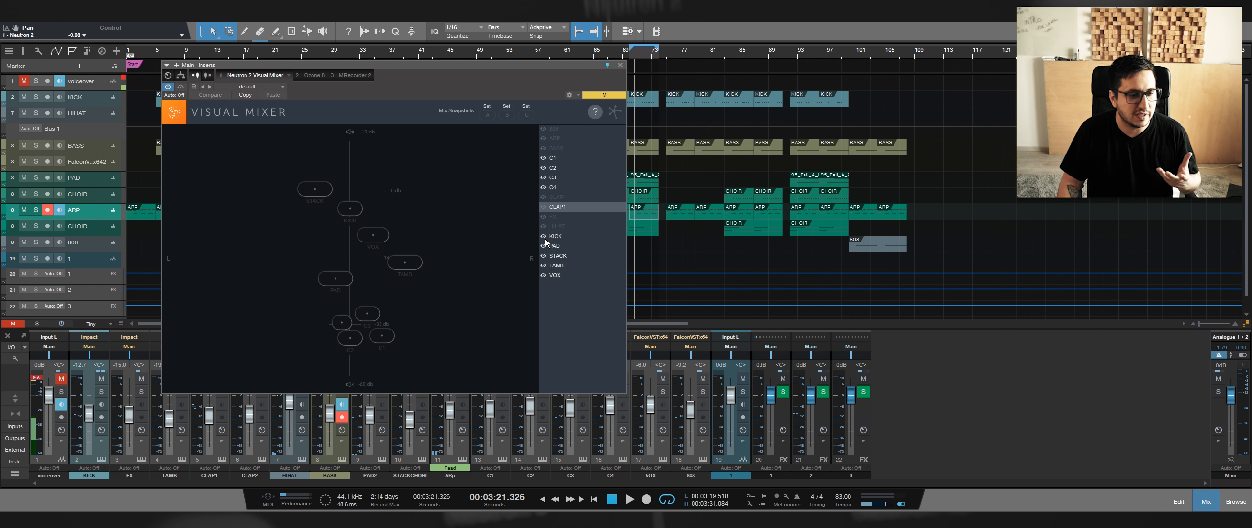
left_click(544, 237)
left_click(543, 246)
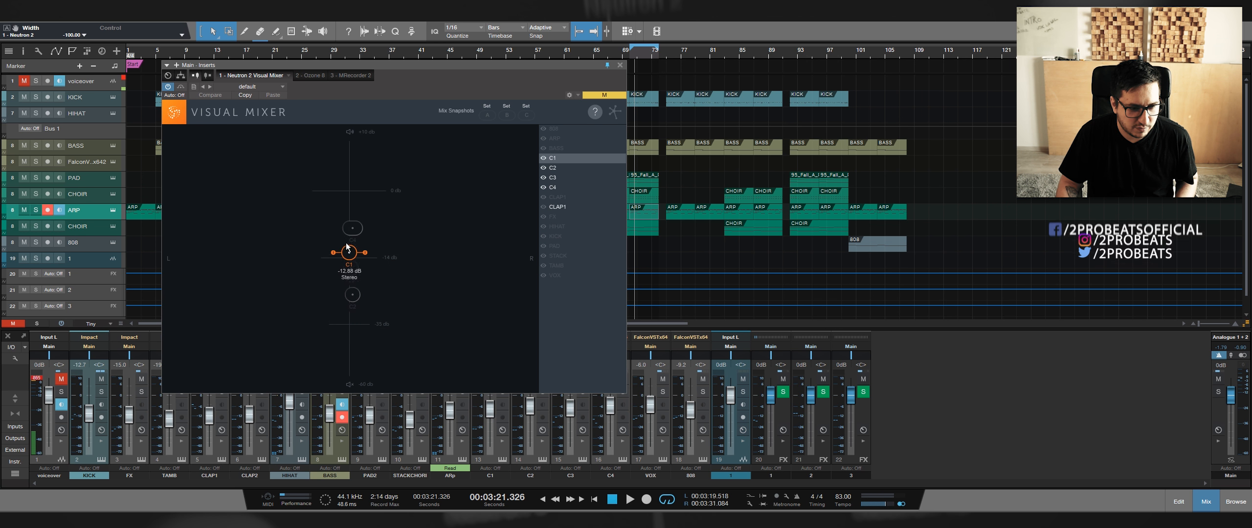
Isolate C1 at about 2.3 dB by dropping the C2, C3 and C4 nodes to the lowest level.
left_click_drag(350, 255, 340, 243)
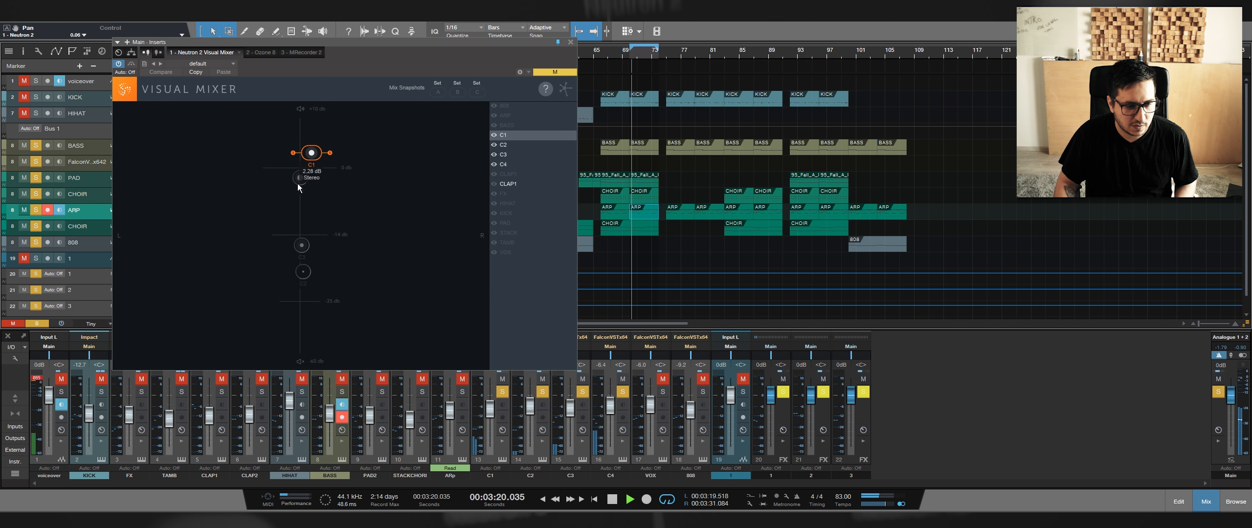
left_click_drag(297, 184, 210, 371)
left_click_drag(302, 245, 341, 371)
left_click_drag(300, 274, 276, 371)
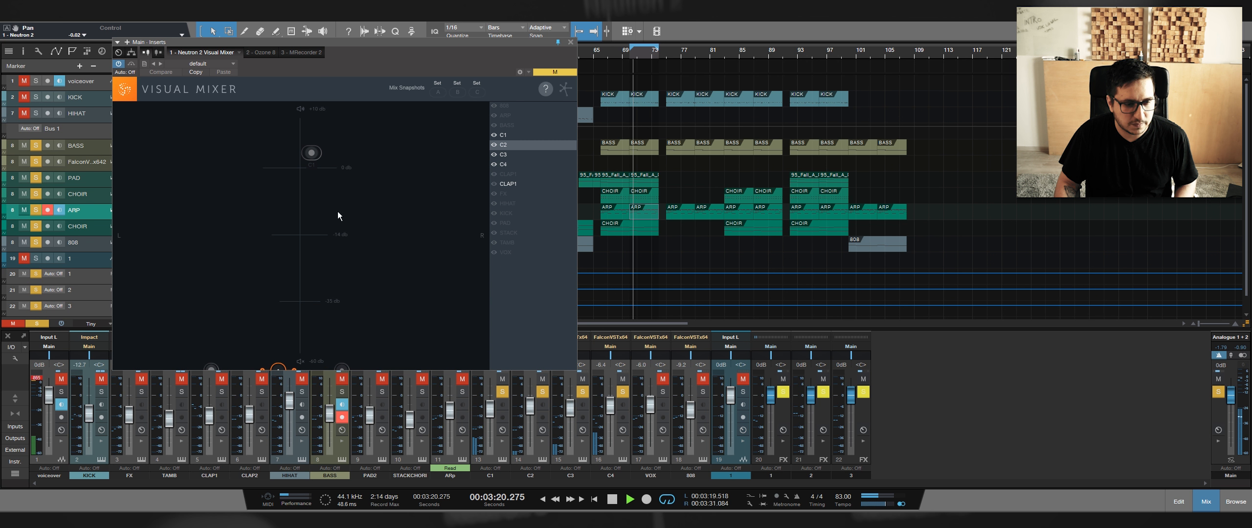
Widen the C1 node and place it well left of centre, below the 0 dB line.
left_click_drag(413, 47, 450, 90)
left_click_drag(352, 177, 370, 209)
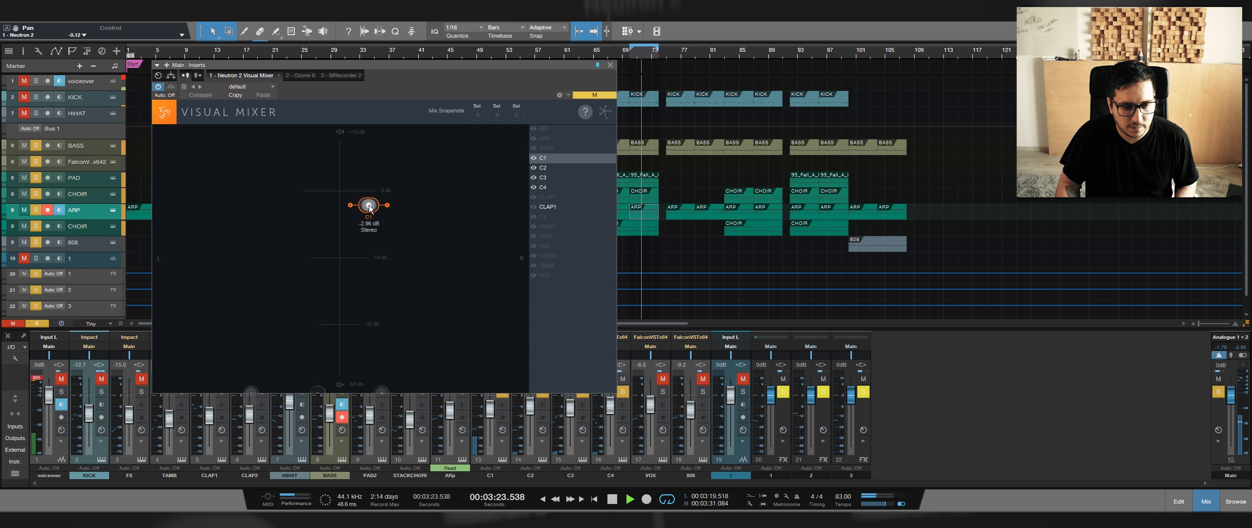
scroll(341, 196, "up", 2)
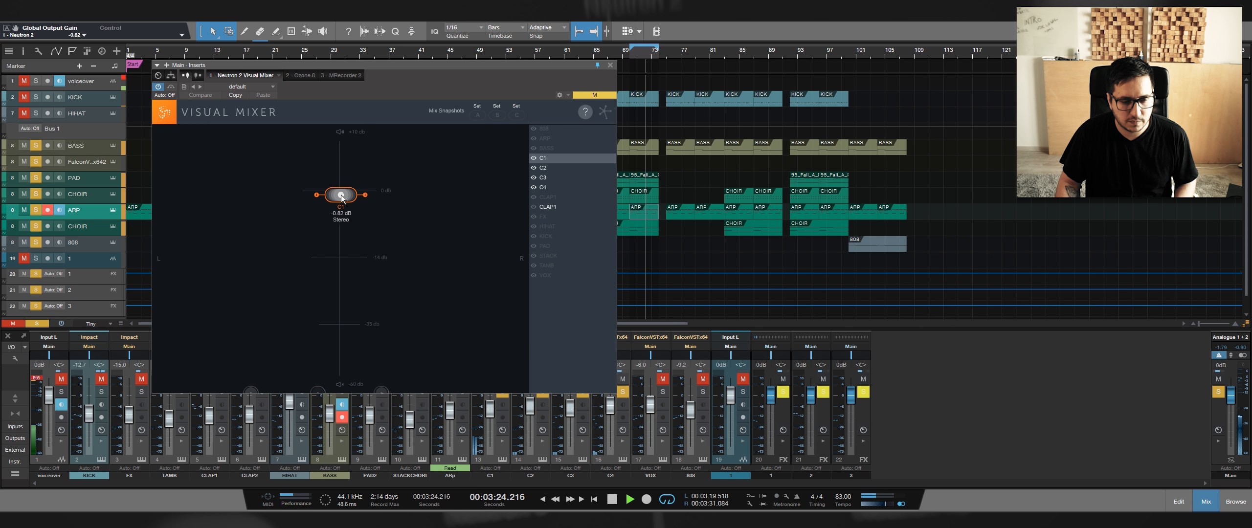
left_click_drag(246, 180, 223, 219)
Place C3 at the centre at about -14.5 dB with a width of 48, and bring C1 slightly closer to the centre.
left_click_drag(384, 394, 341, 263)
scroll(343, 262, "up", 3)
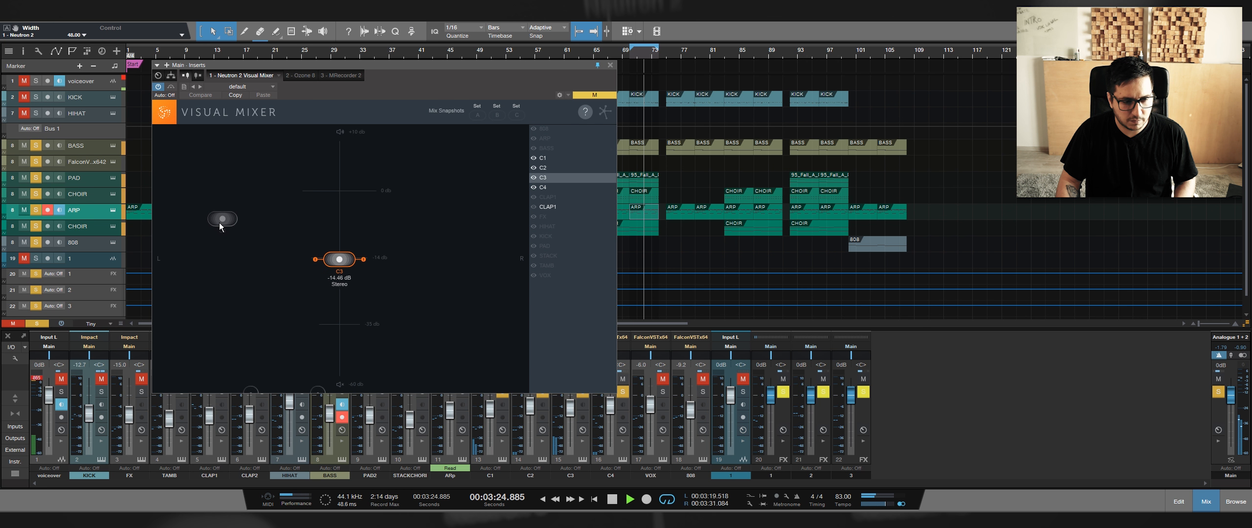
left_click_drag(219, 223, 250, 222)
Widen the C2 and C4 nodes, placing C2 right of centre and C4 at the centre at about -10.4 dB.
left_click_drag(320, 390, 422, 191)
scroll(397, 236, "up", 10)
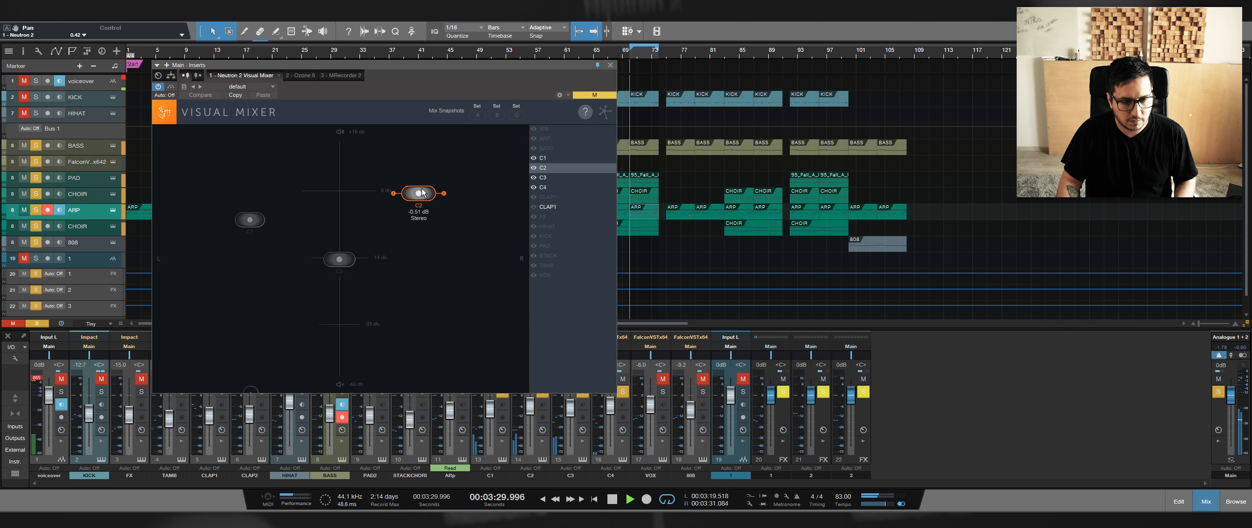
left_click_drag(250, 389, 311, 336)
scroll(311, 337, "up", 5)
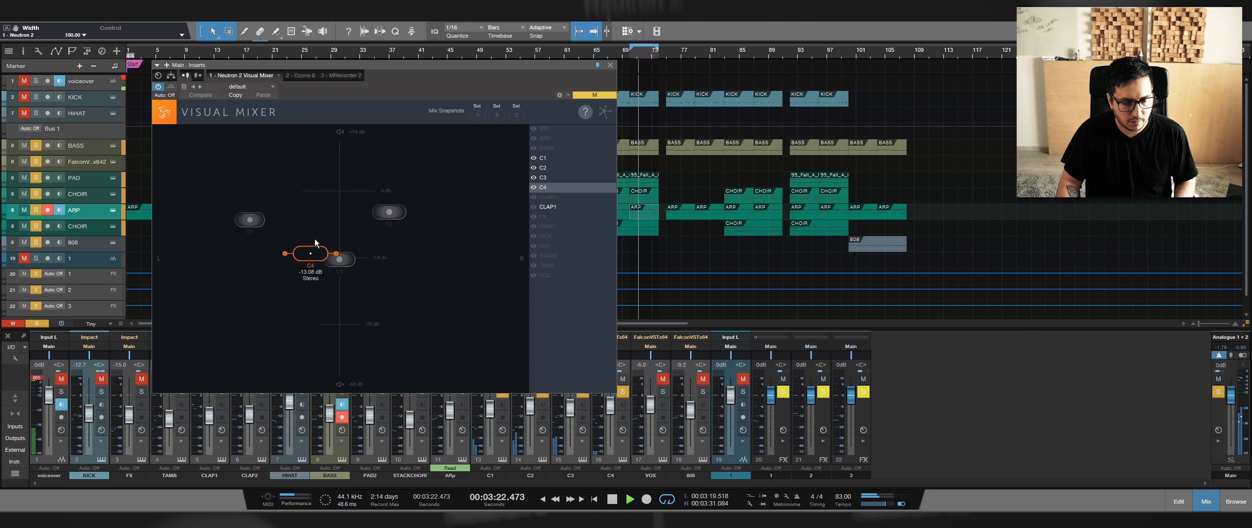
mouse_move(315, 244)
left_mouse_down()
mouse_move(318, 214)
mouse_move(341, 244)
left_mouse_up()
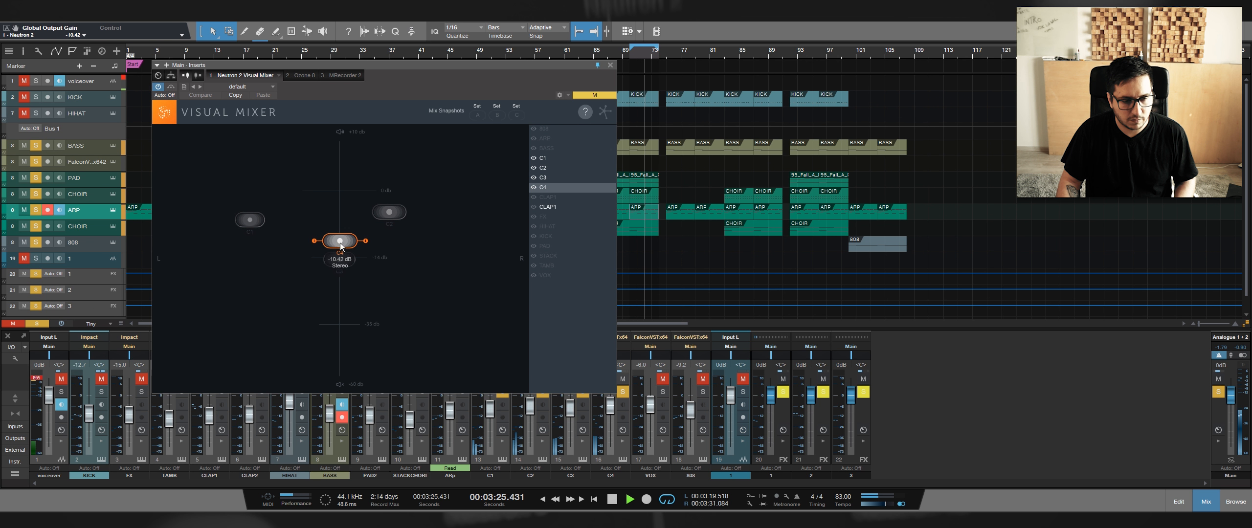
Refine the choir placement with C1 nearer the centre, C3 slightly left, and C4 centred at about -8.5 dB with a width of 74.
left_click_drag(249, 221, 260, 229)
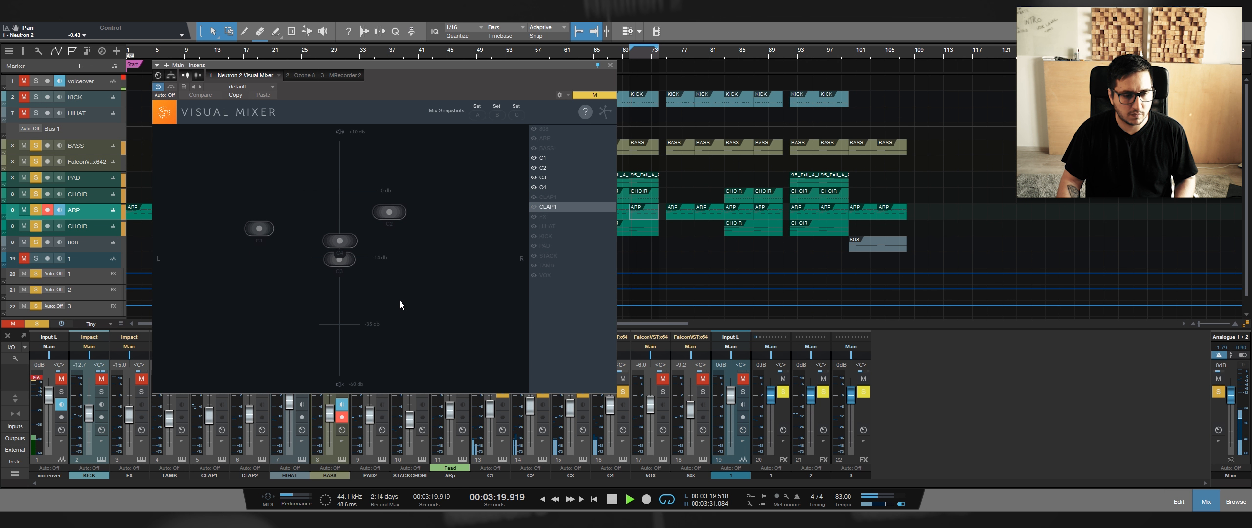
left_click_drag(339, 262, 335, 243)
left_click(345, 247)
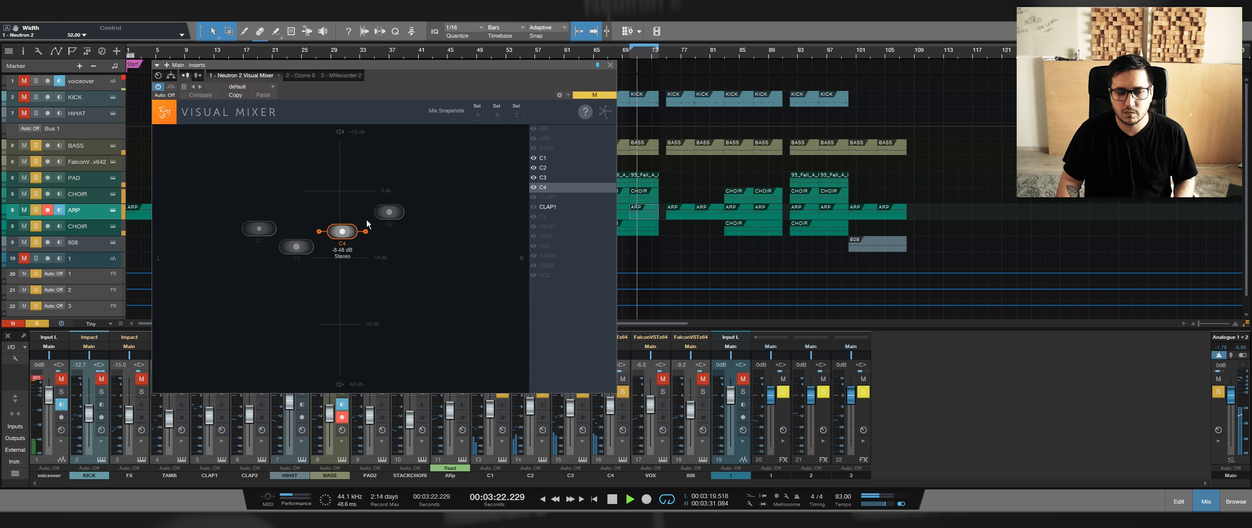
scroll(294, 252, "up", 13)
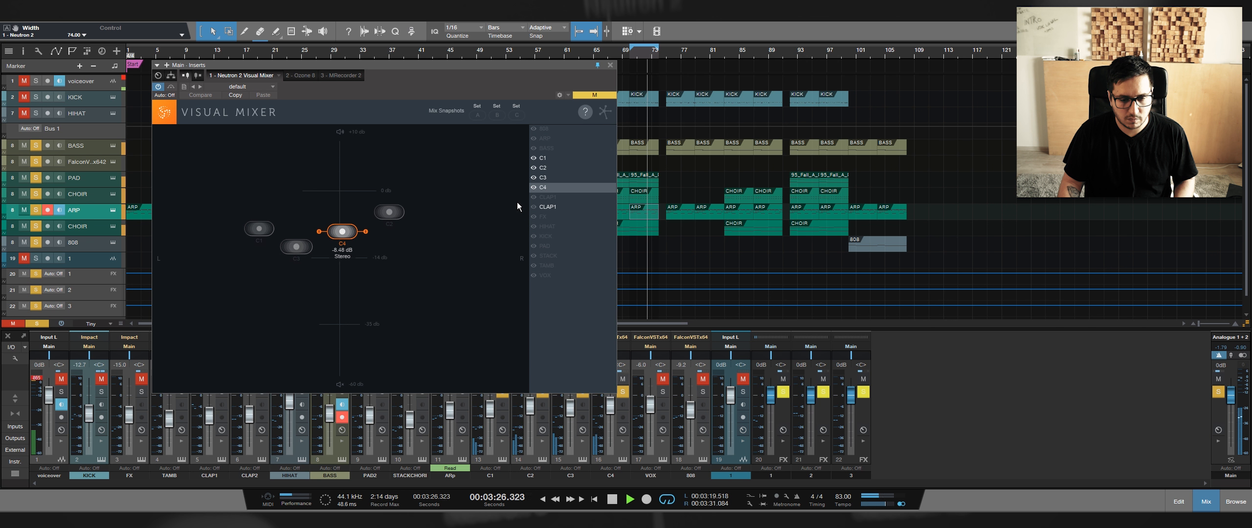
Turn off solo on the C1, C2, C3 and C4 channels.
left_click(502, 397)
left_click(542, 396)
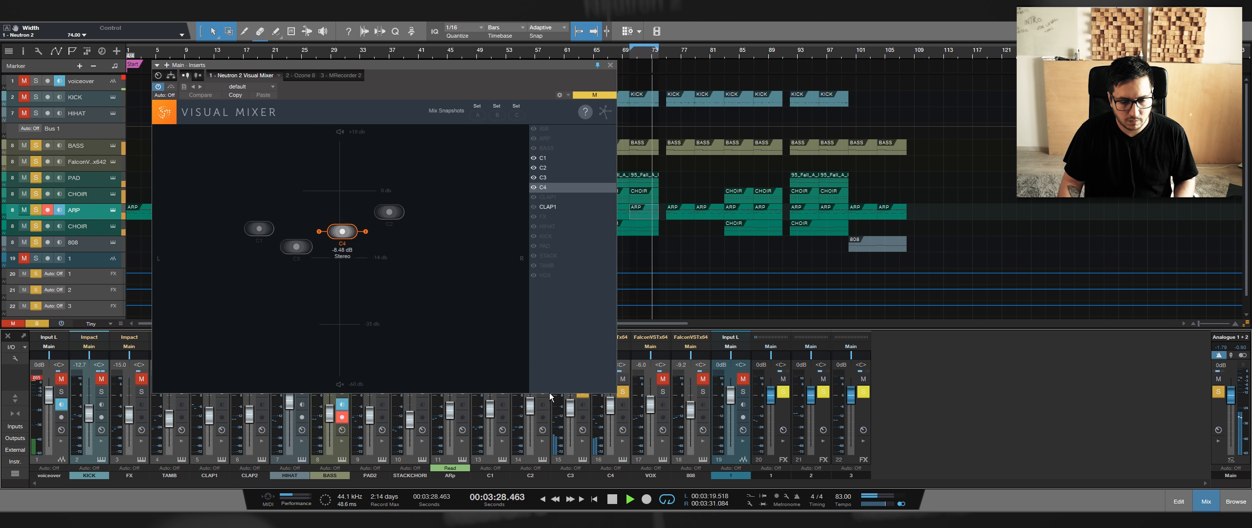
left_click(583, 395)
left_click(622, 394)
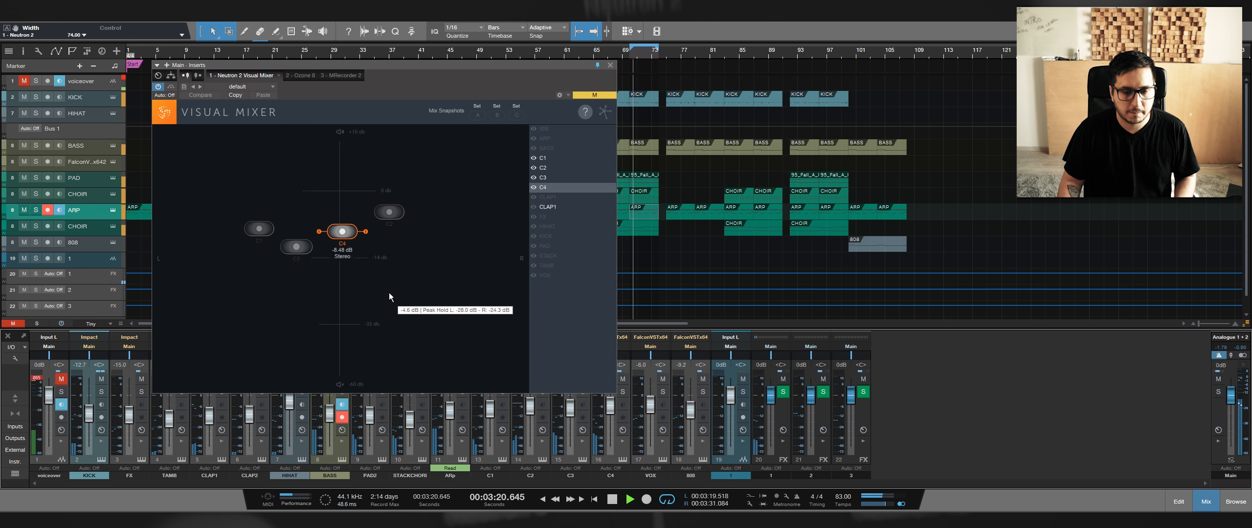
Show the CLAP1, FX, HIHAT, KICK, PAD, STACK, TAMB, VOX, 808 and ARP nodes again.
left_click(534, 197)
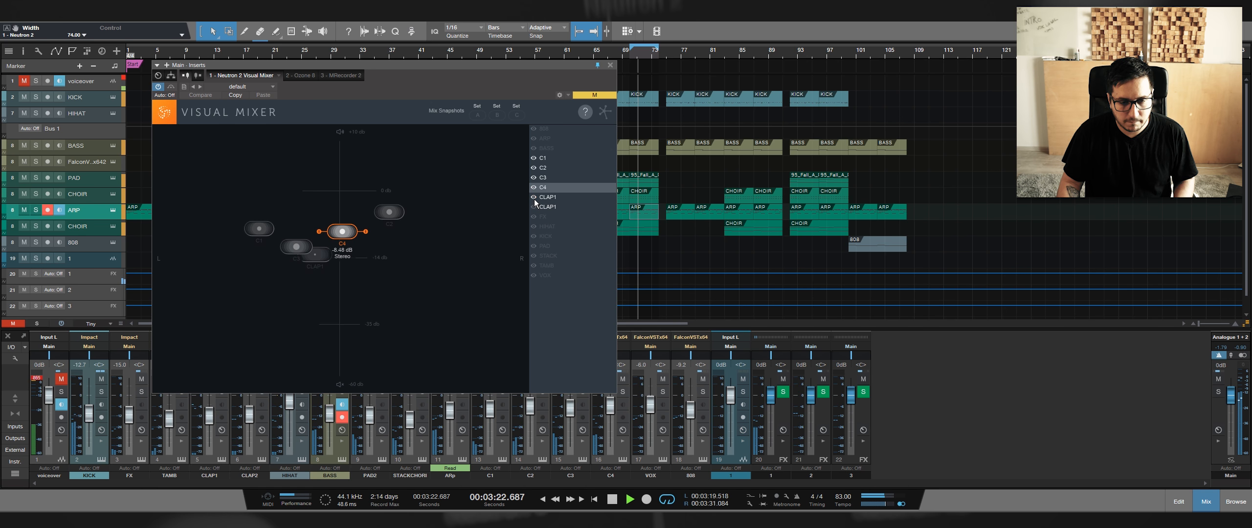
left_click(533, 216)
left_click(533, 227)
left_click(533, 236)
left_click(533, 246)
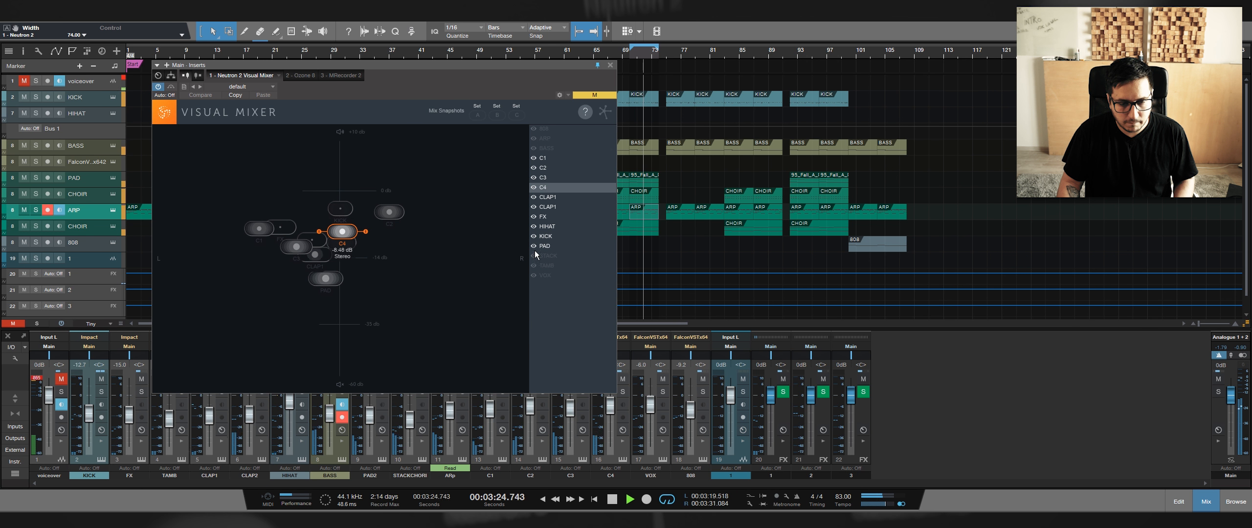
left_click(533, 255)
left_click(534, 265)
left_click(533, 276)
left_click(533, 128)
left_click(534, 138)
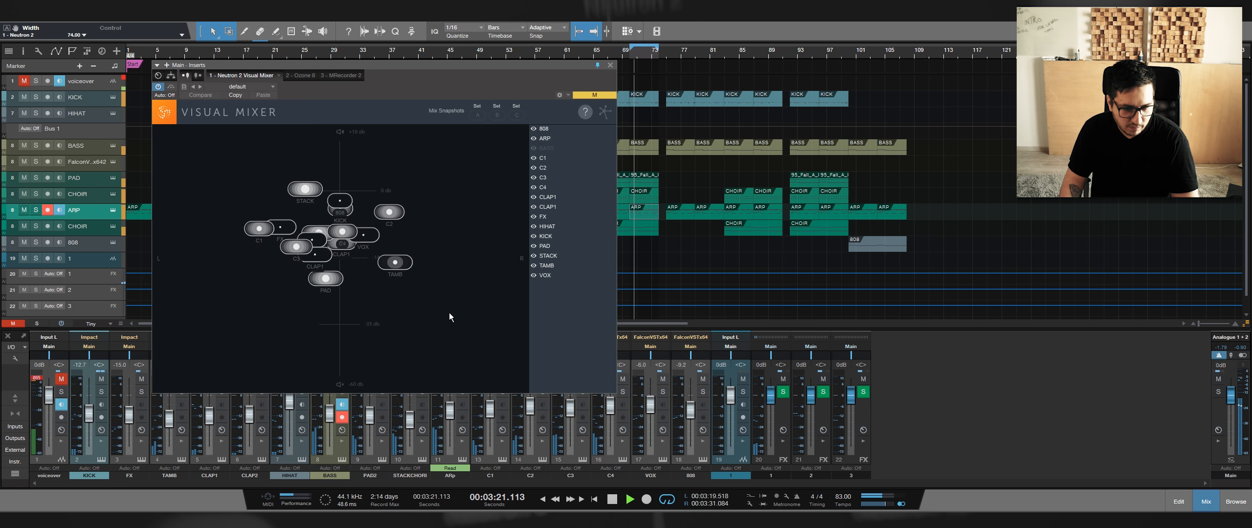
Stop playback, store the current mix as snapshot A and resume playback.
key("space")
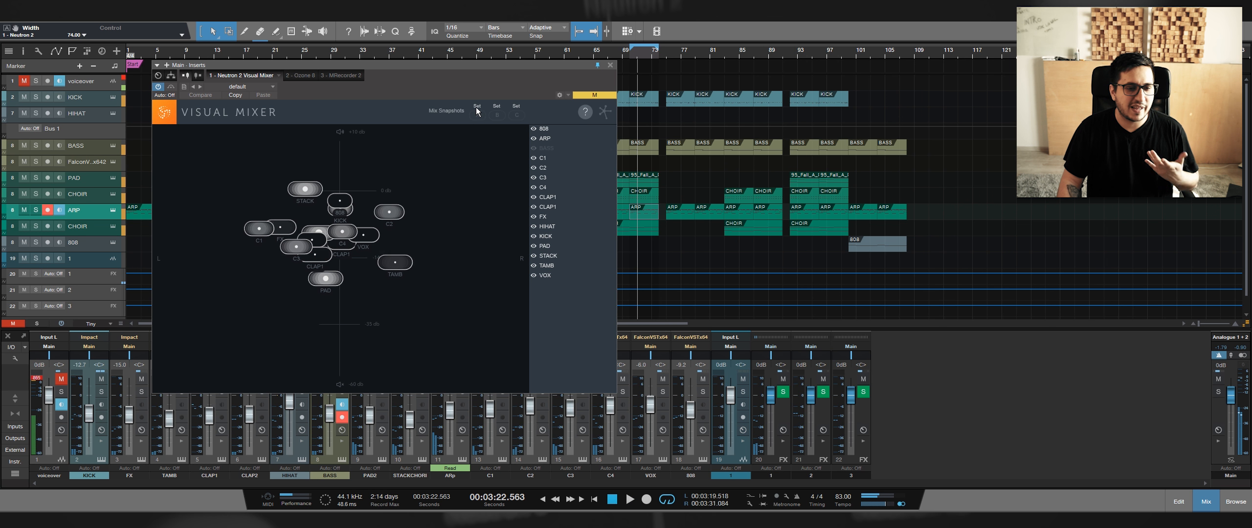
left_click(477, 107)
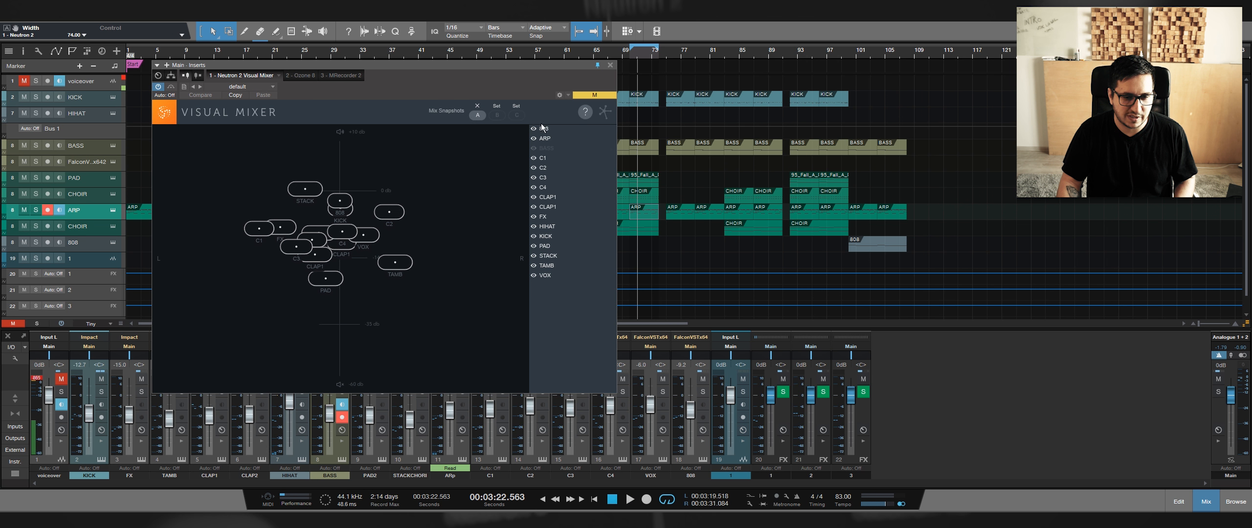
key("space")
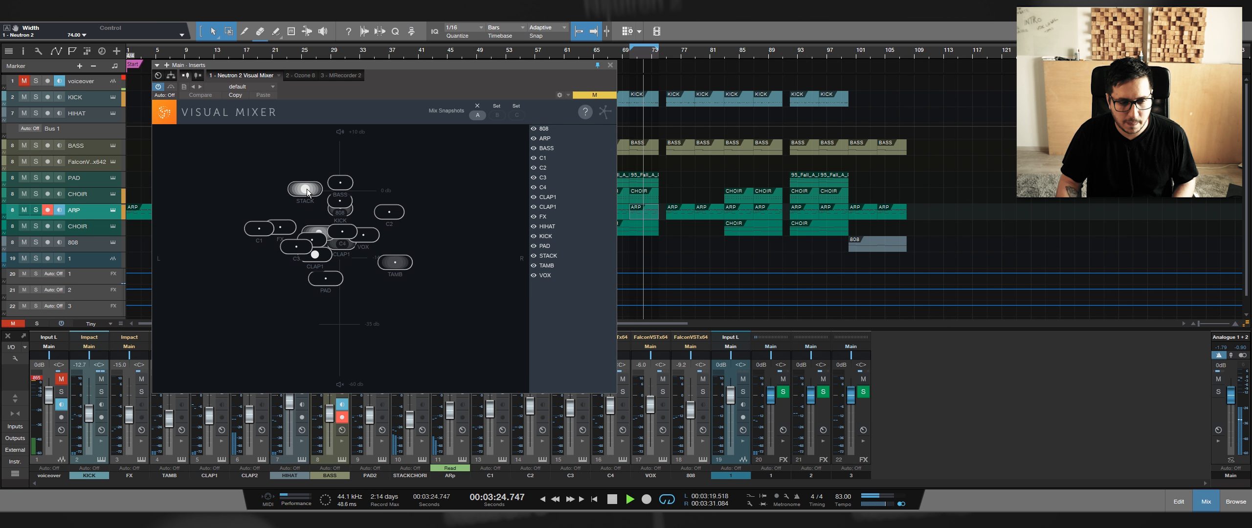
Set the STACK node's width to 76 and lower it to about -0.4 dB.
scroll(307, 191, "down", 12)
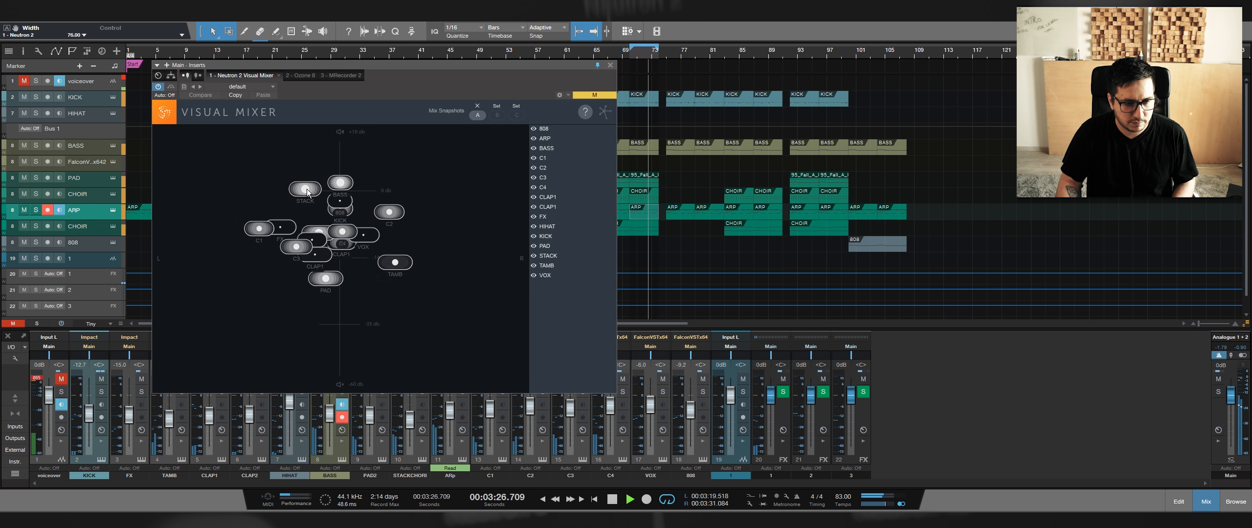
left_click_drag(307, 191, 304, 196)
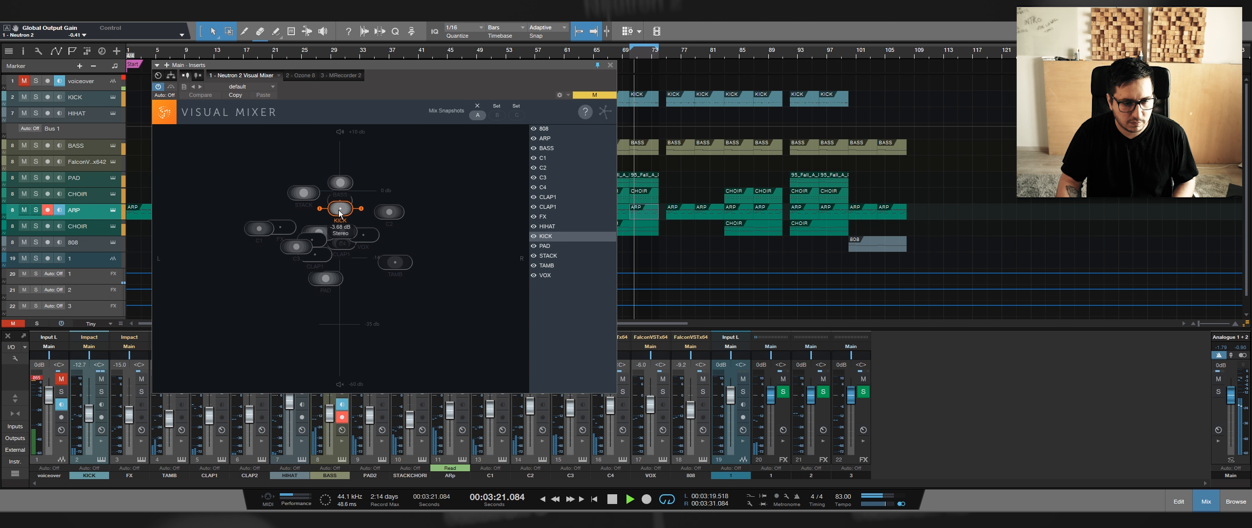
Raise the KICK node to about -2.8 dB and place the 808 node at the centre at about -0.6 dB.
left_click_drag(340, 213, 341, 207)
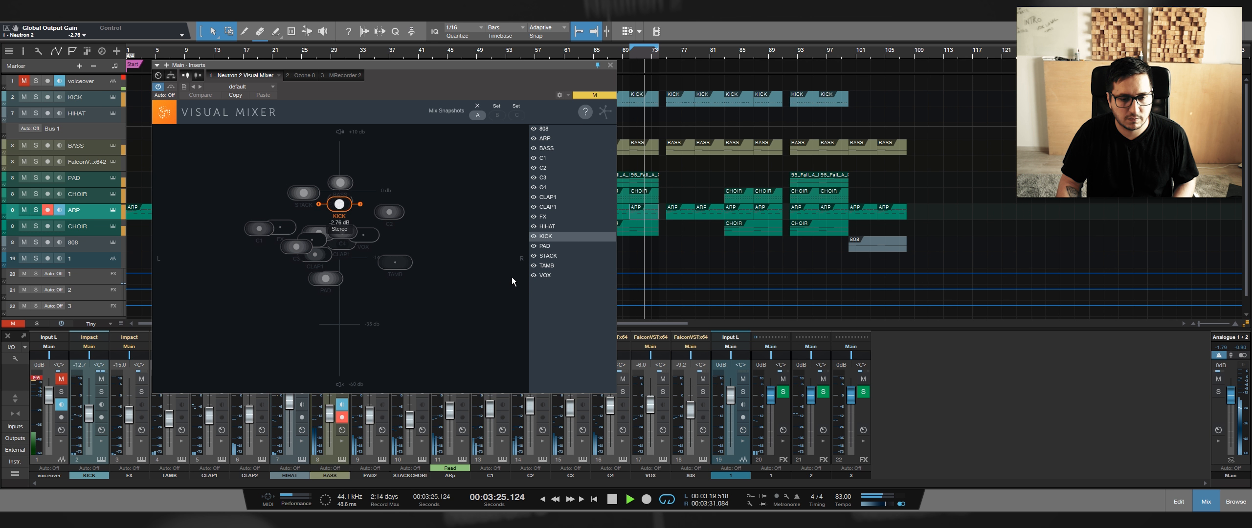
left_click_drag(343, 185, 340, 194)
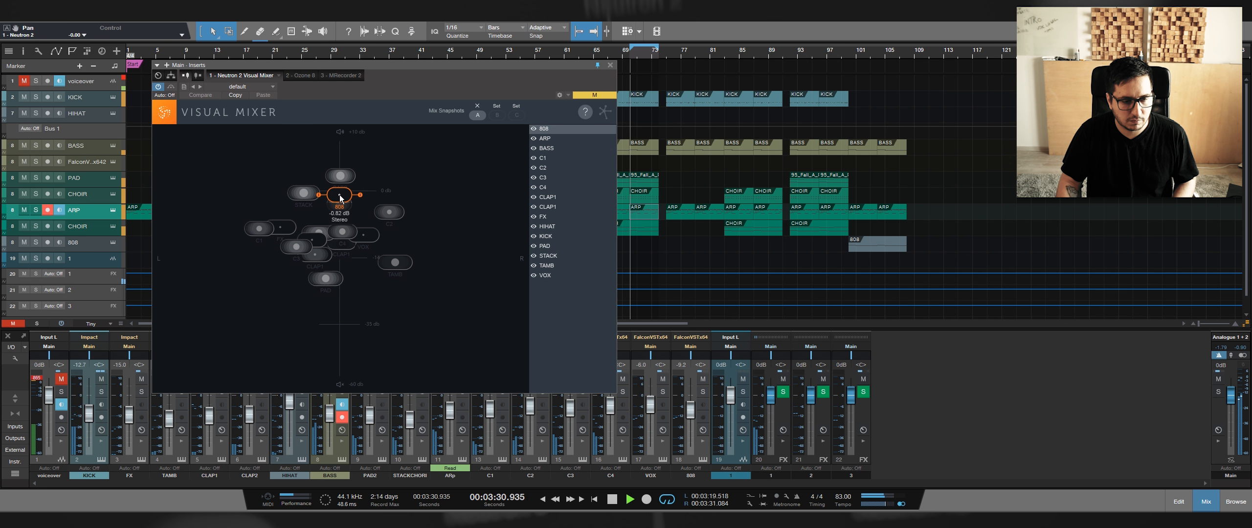
Raise TAMB right of centre to about -12 dB and the left CLAP1 node to about -12.6 dB.
left_click_drag(395, 262, 393, 251)
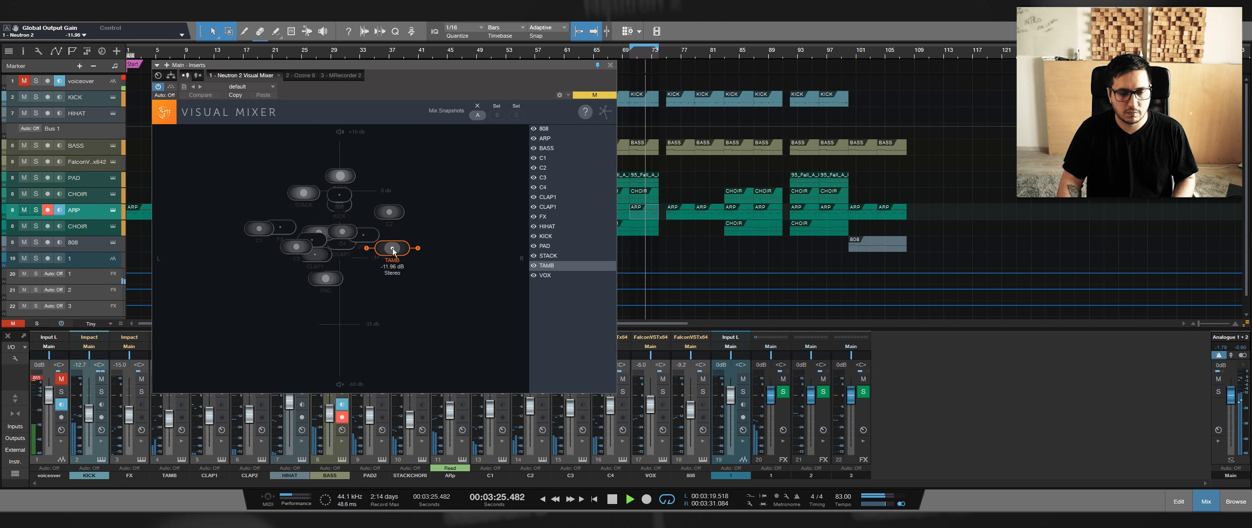
left_click(326, 280)
left_click_drag(326, 278, 321, 252)
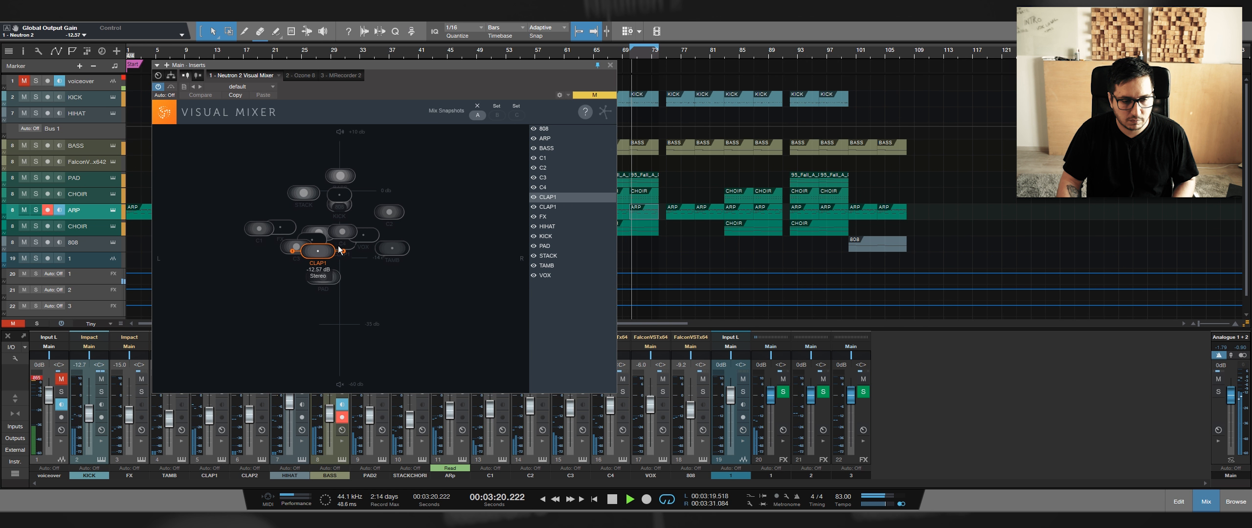
Raise both CLAP1 nodes, placing one near the centre at about -6.7 dB and the other slightly left of centre.
left_click(342, 235)
left_click(550, 206)
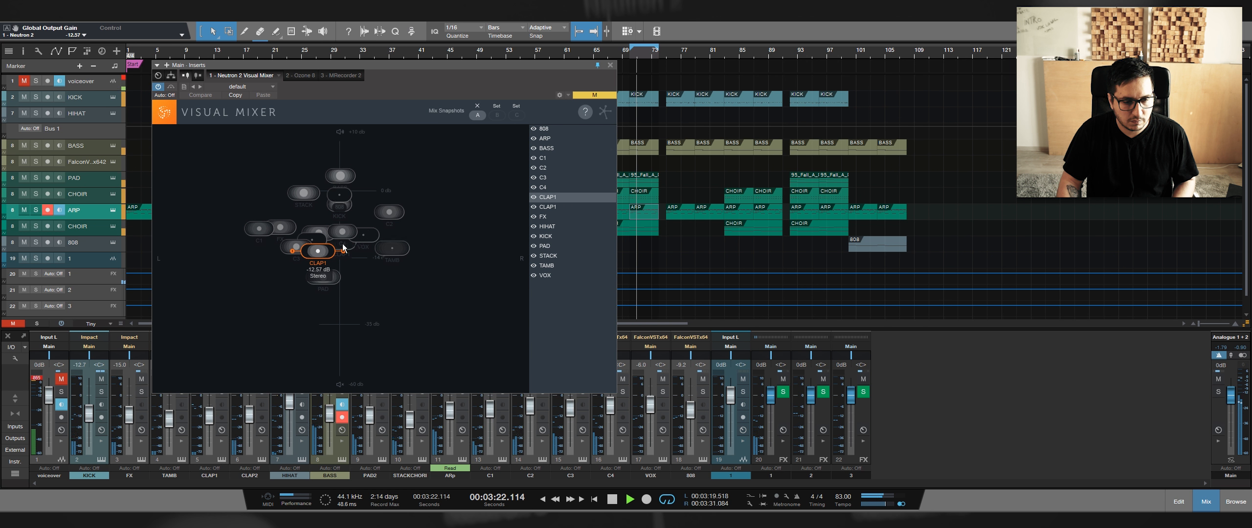
left_click(552, 198)
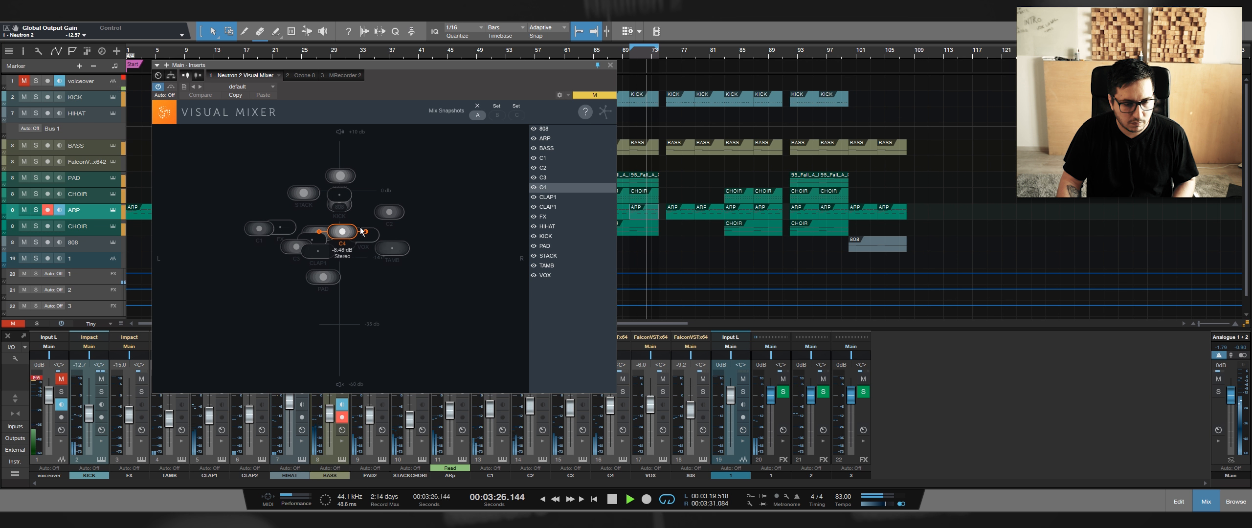
left_click(463, 249)
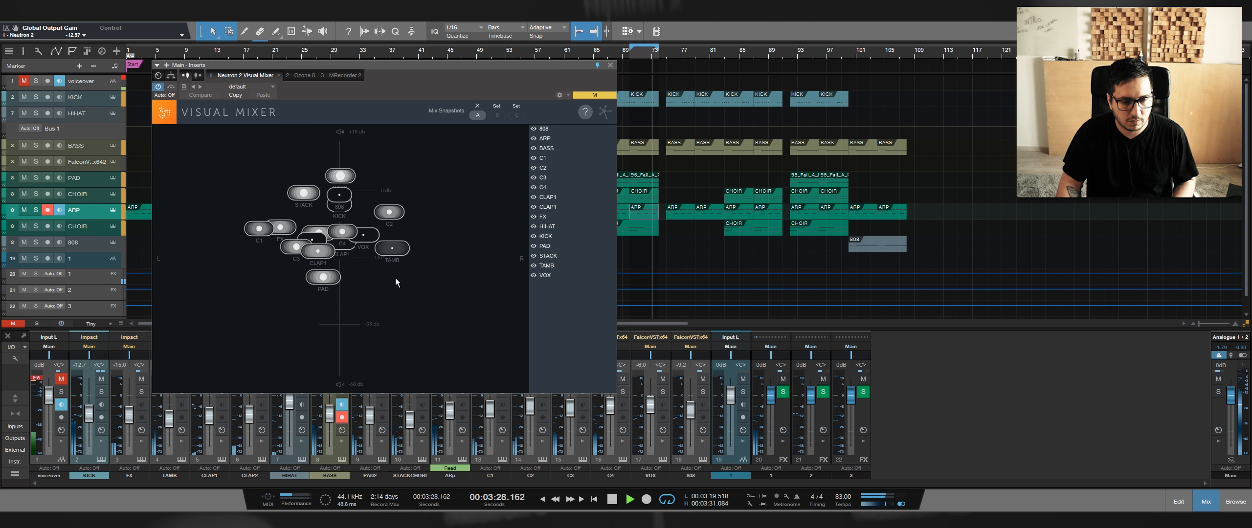
left_click_drag(313, 244, 342, 221)
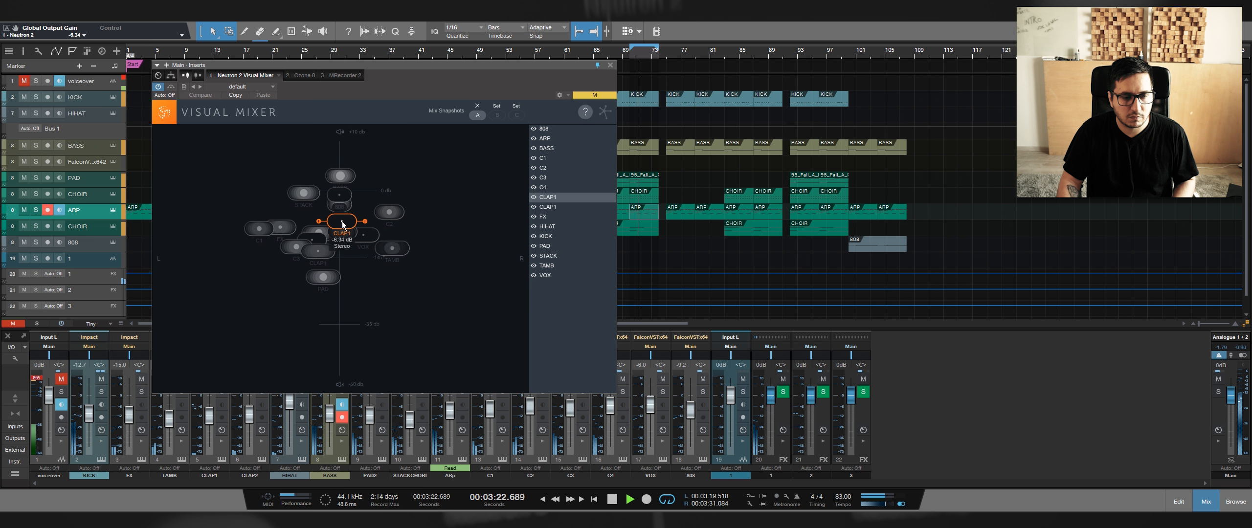
left_click_drag(318, 254, 344, 226)
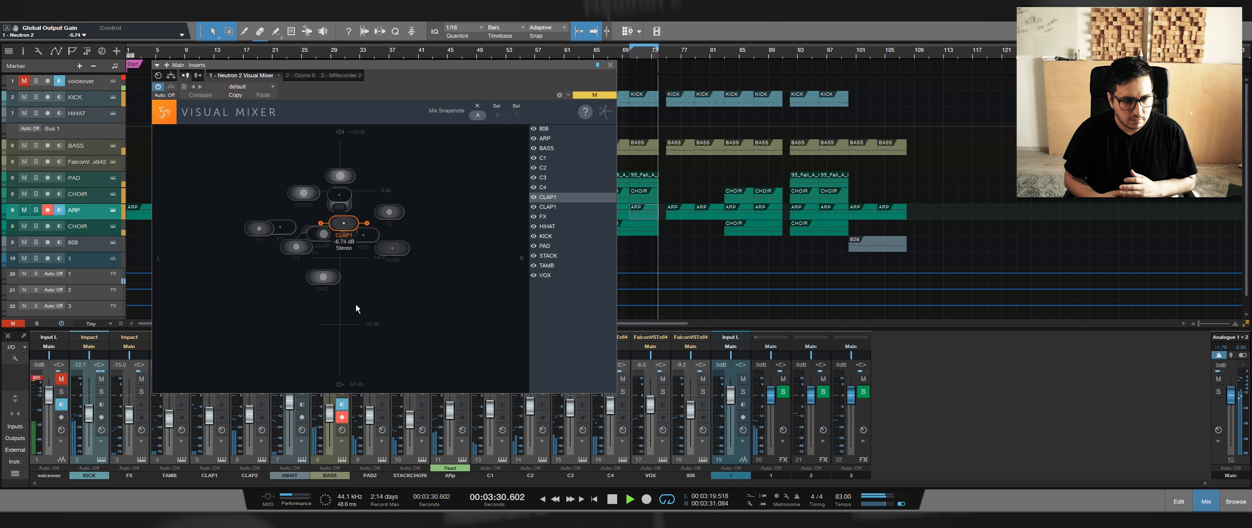
left_click(384, 295)
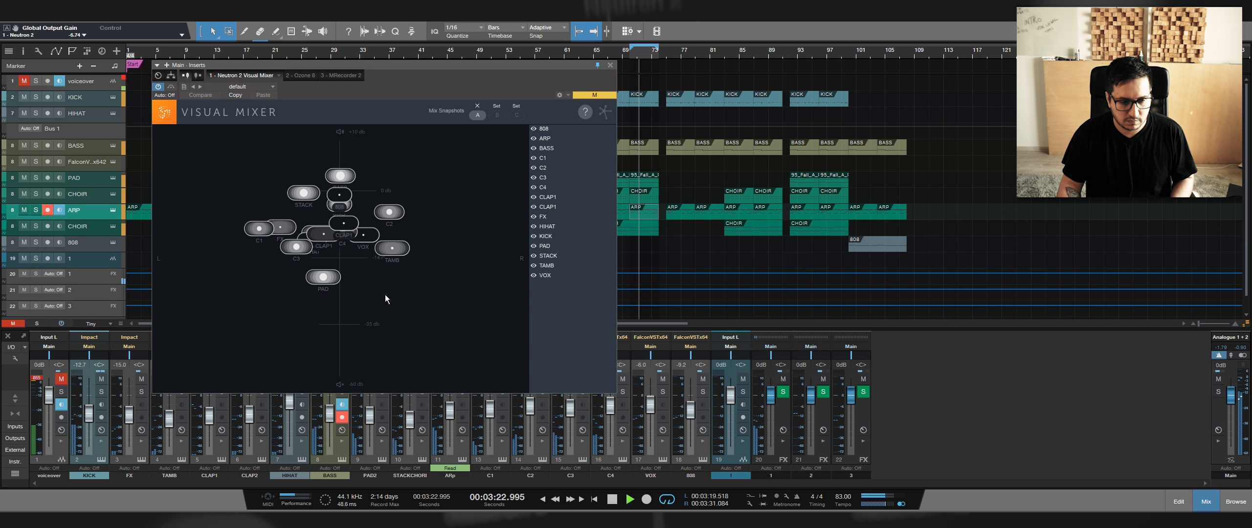